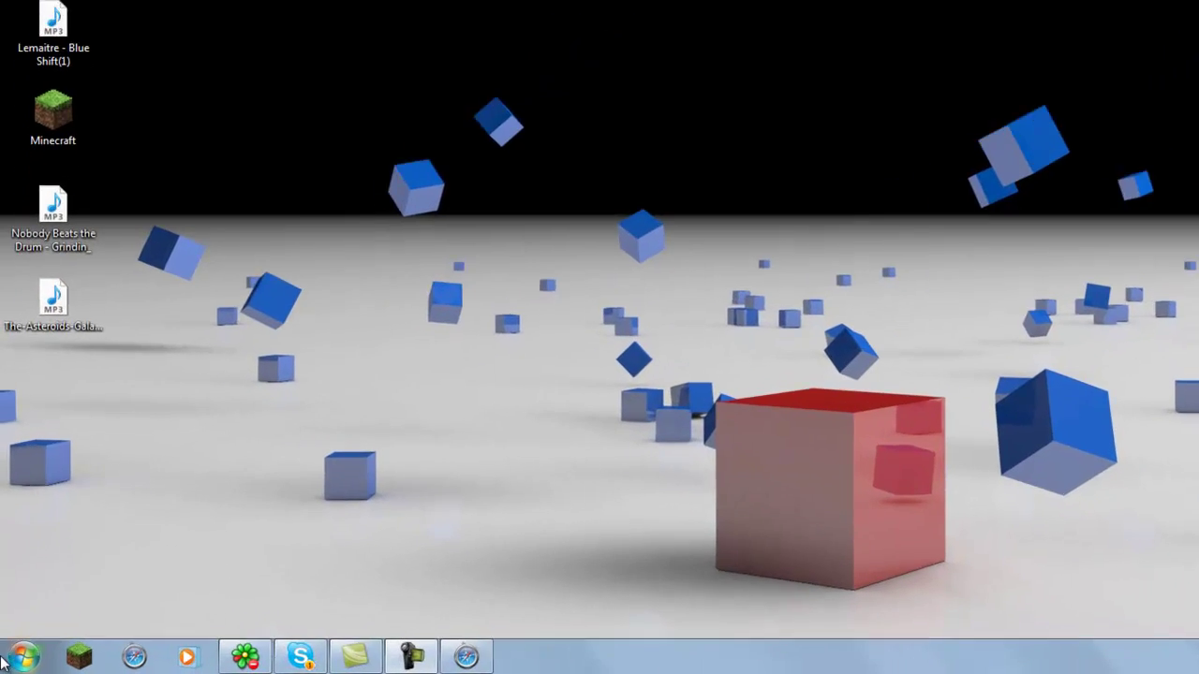
# Step: Open the %appdata% folder through the system search and go into the .minecraft folder
pyautogui.press('super')
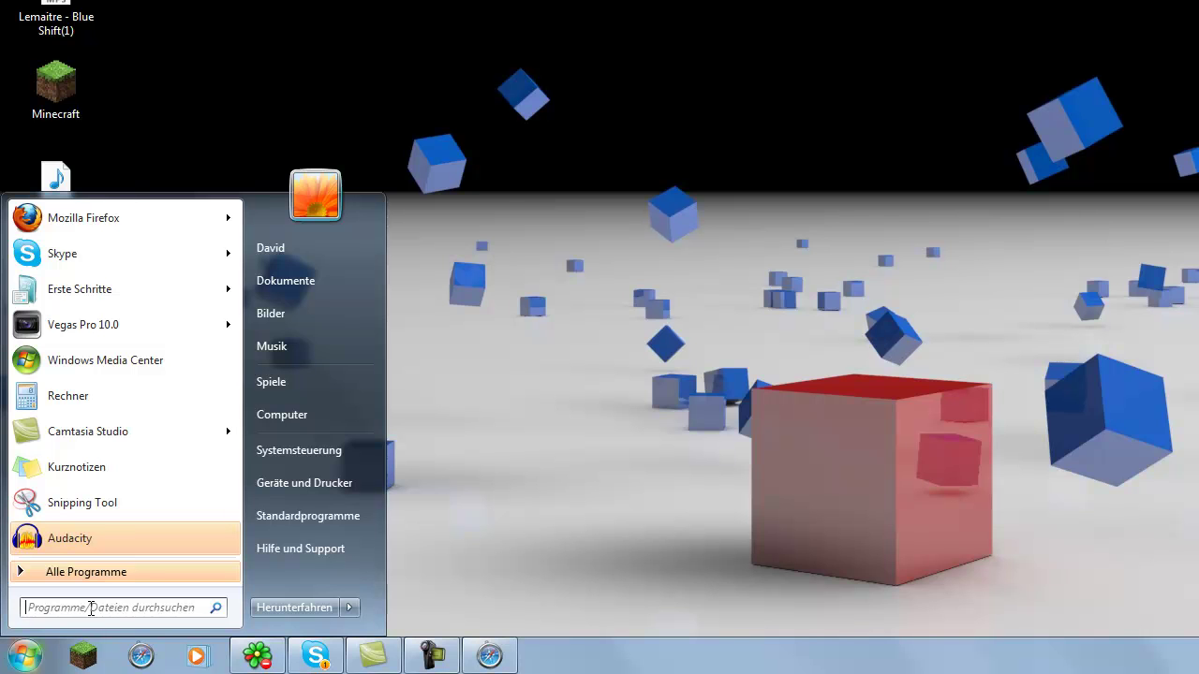
pyautogui.click(91, 608)
pyautogui.write('%')
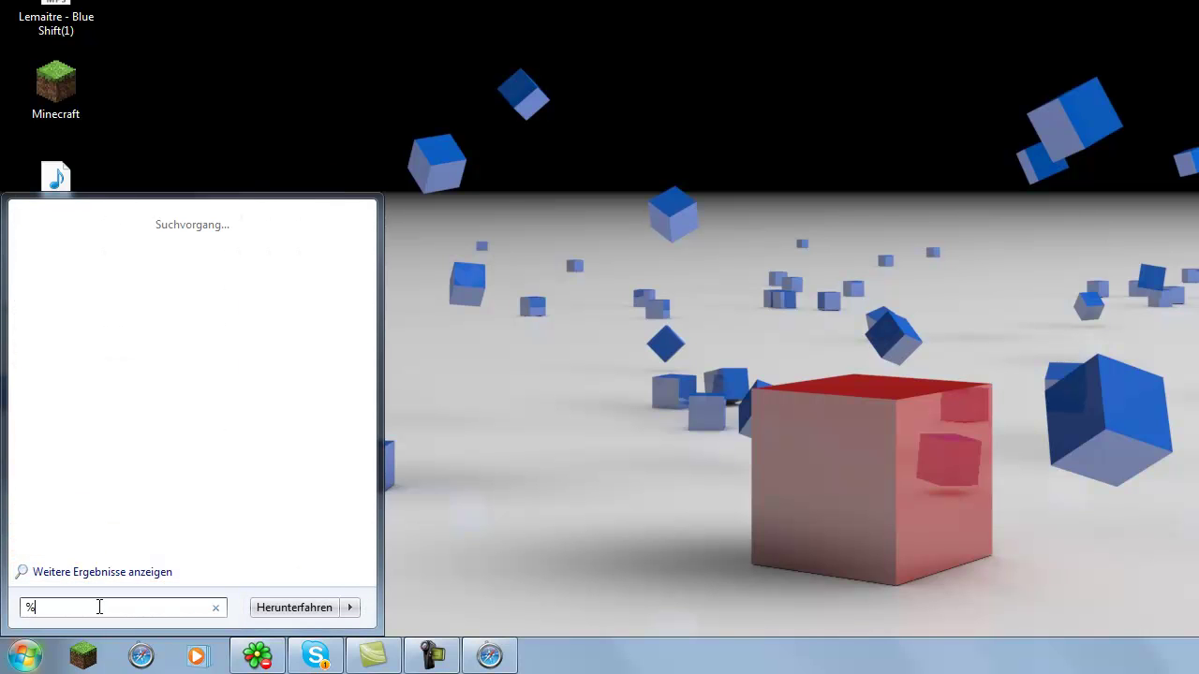
pyautogui.write('appdata%')
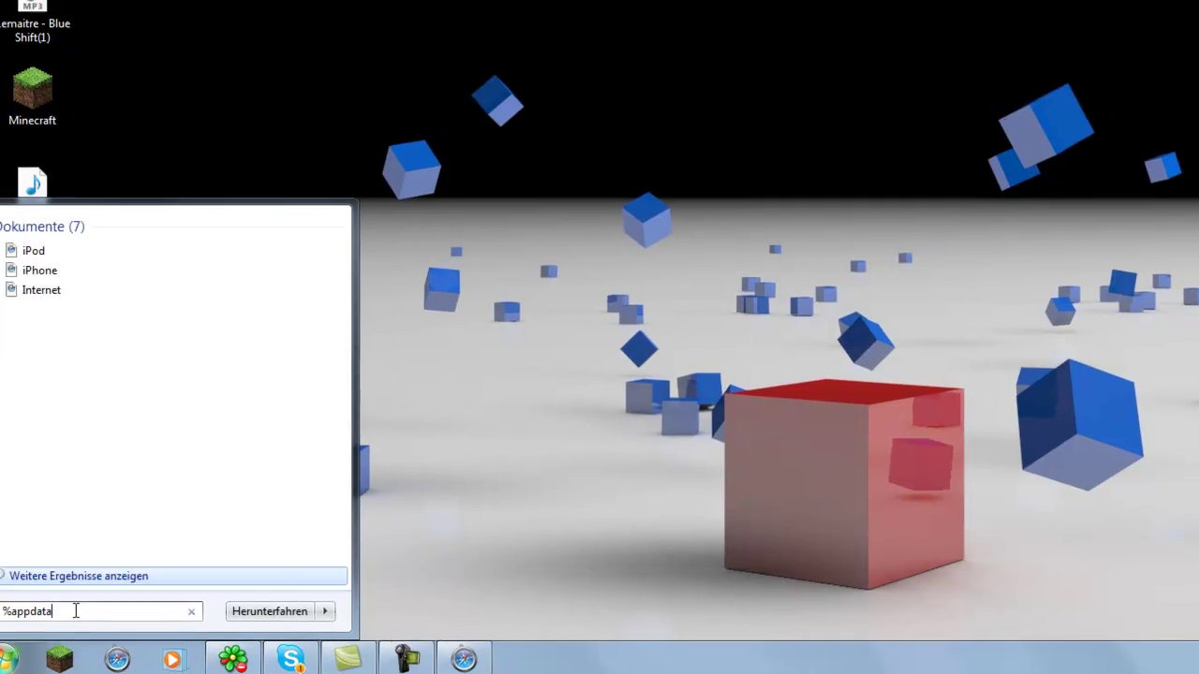
pyautogui.press('Return')
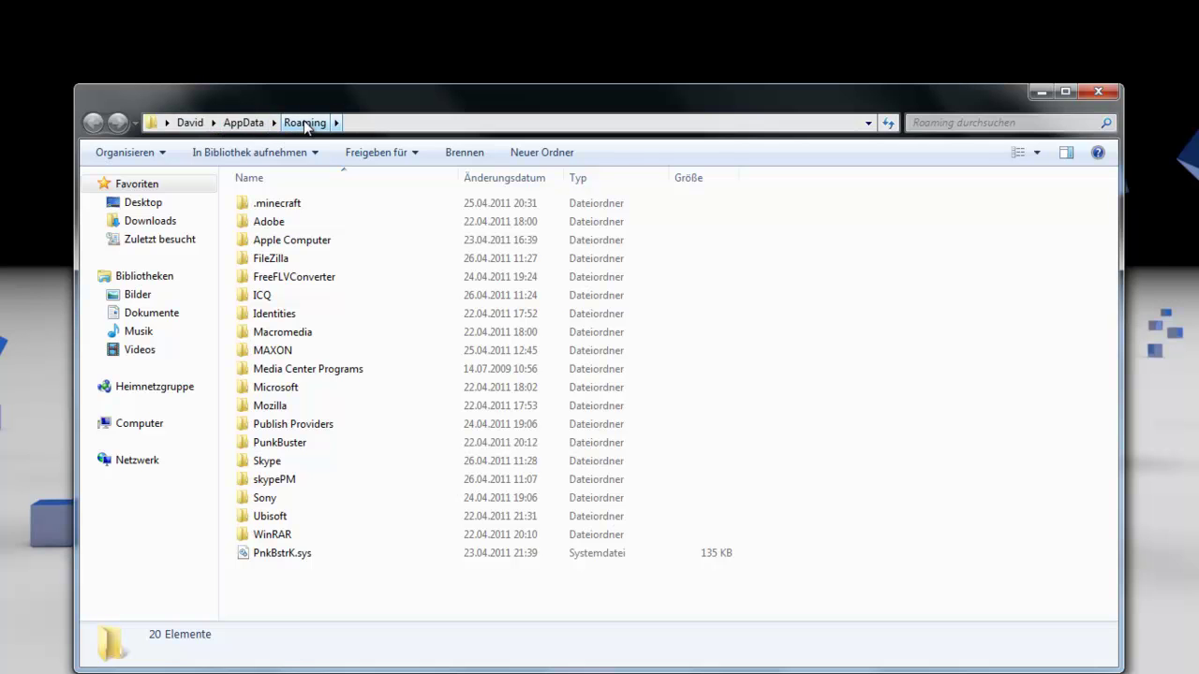
pyautogui.doubleClick(264, 213)
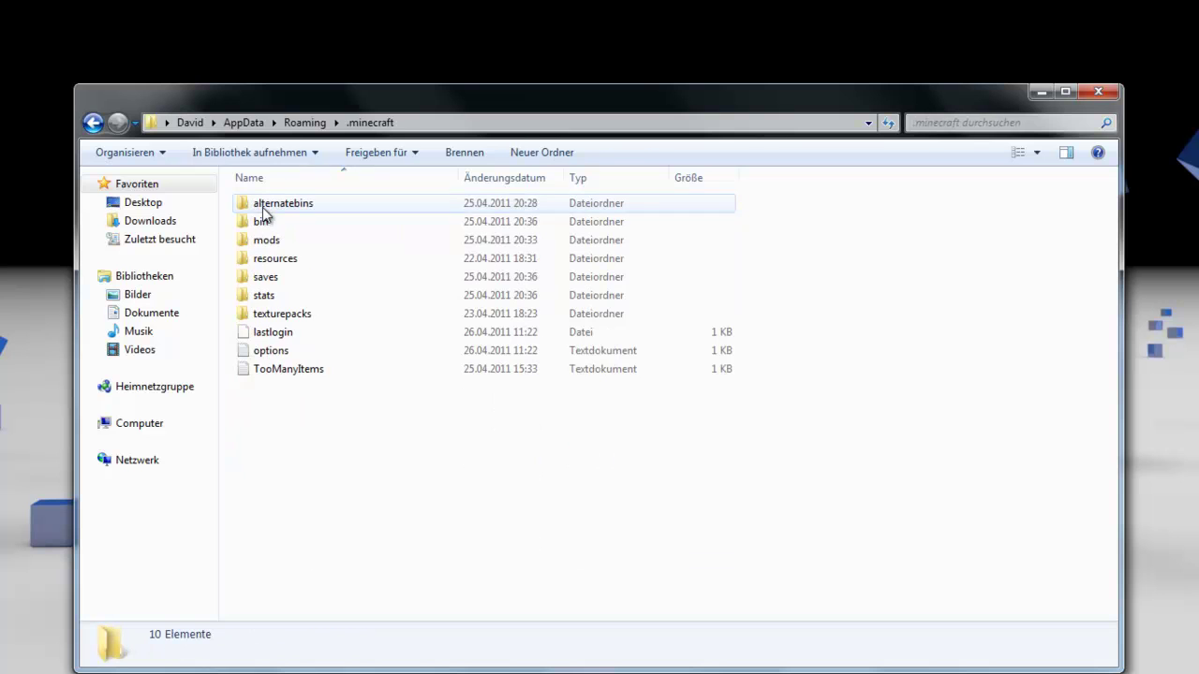
# Step: Permanently delete the bin folder from the .minecraft directory
pyautogui.click(260, 224)
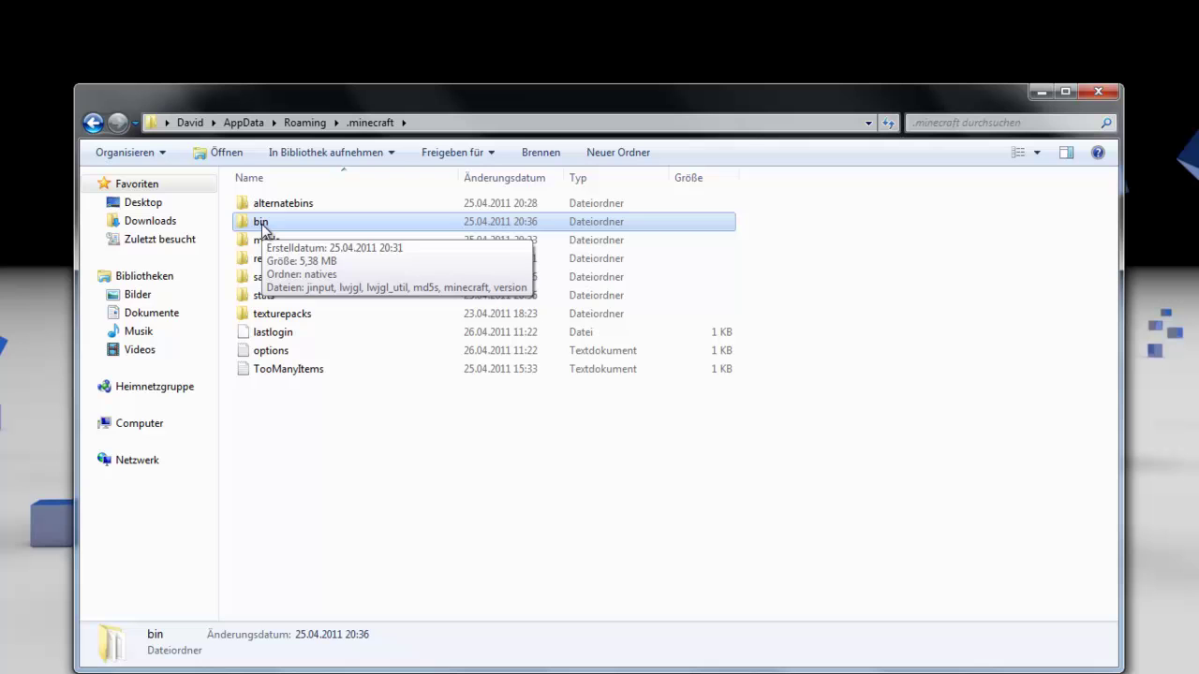
pyautogui.click(260, 223)
pyautogui.press('BackSpace')
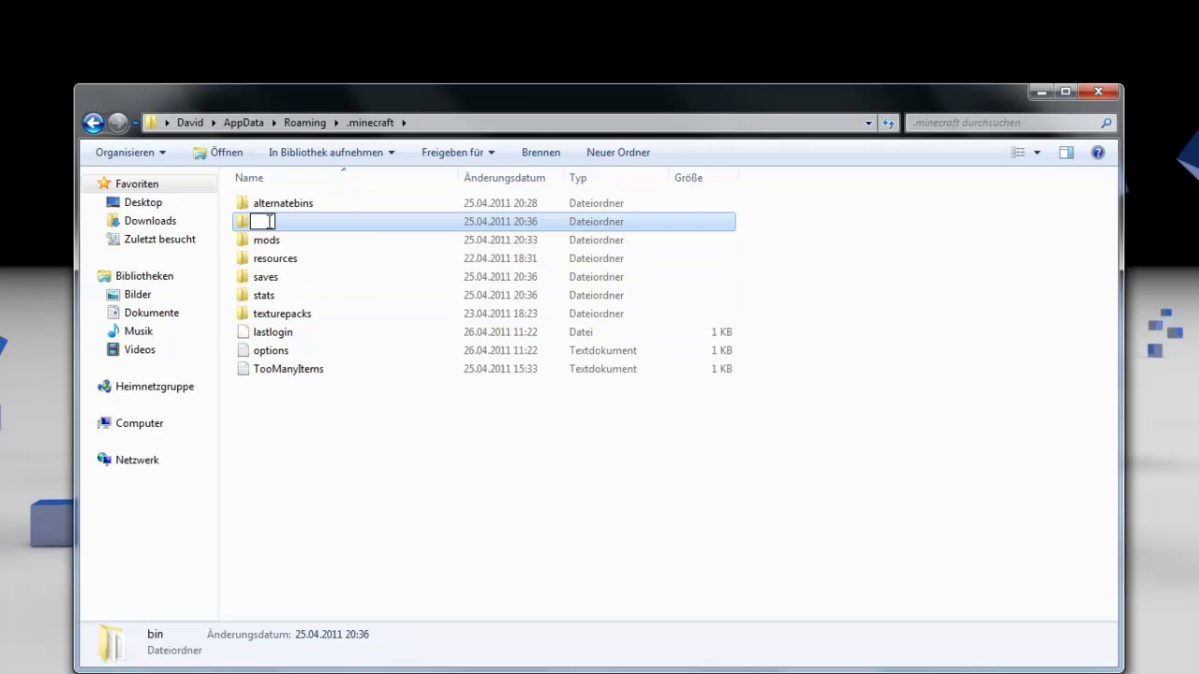
pyautogui.press('Escape')
pyautogui.hotkey('shift', 'Delete')
pyautogui.press('Return')
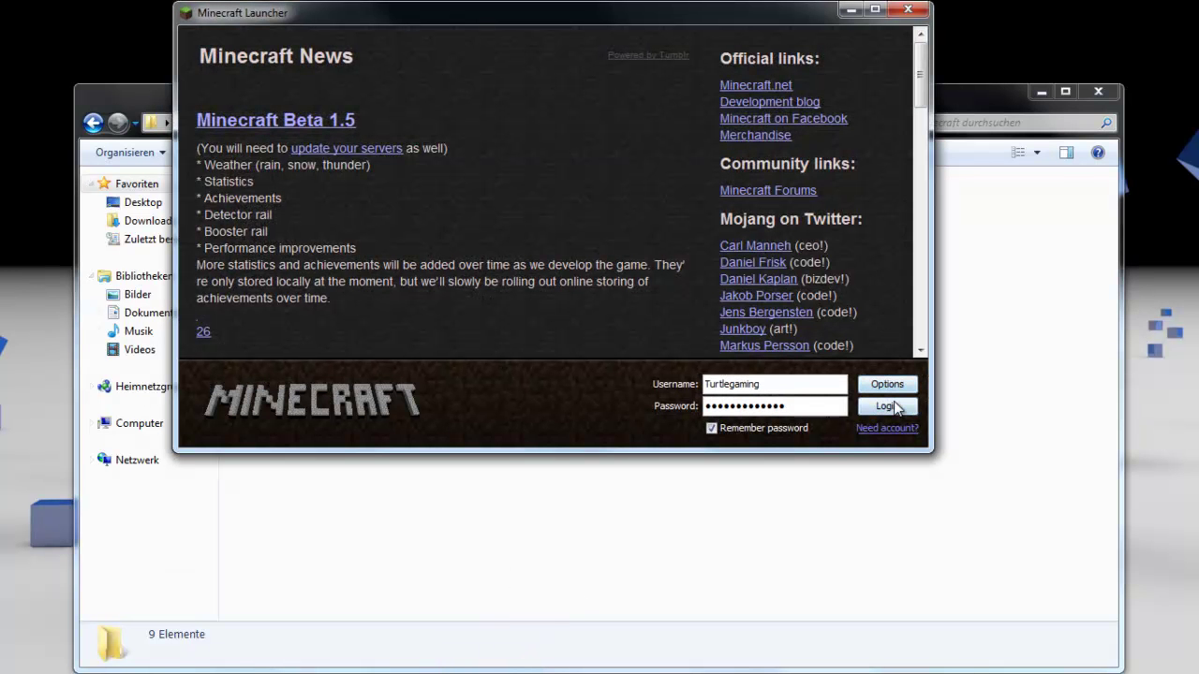
# Step: Log in through the Minecraft launcher to re-download the game files, arranging the windows meanwhile, and close the game once it has loaded
pyautogui.click(892, 408)
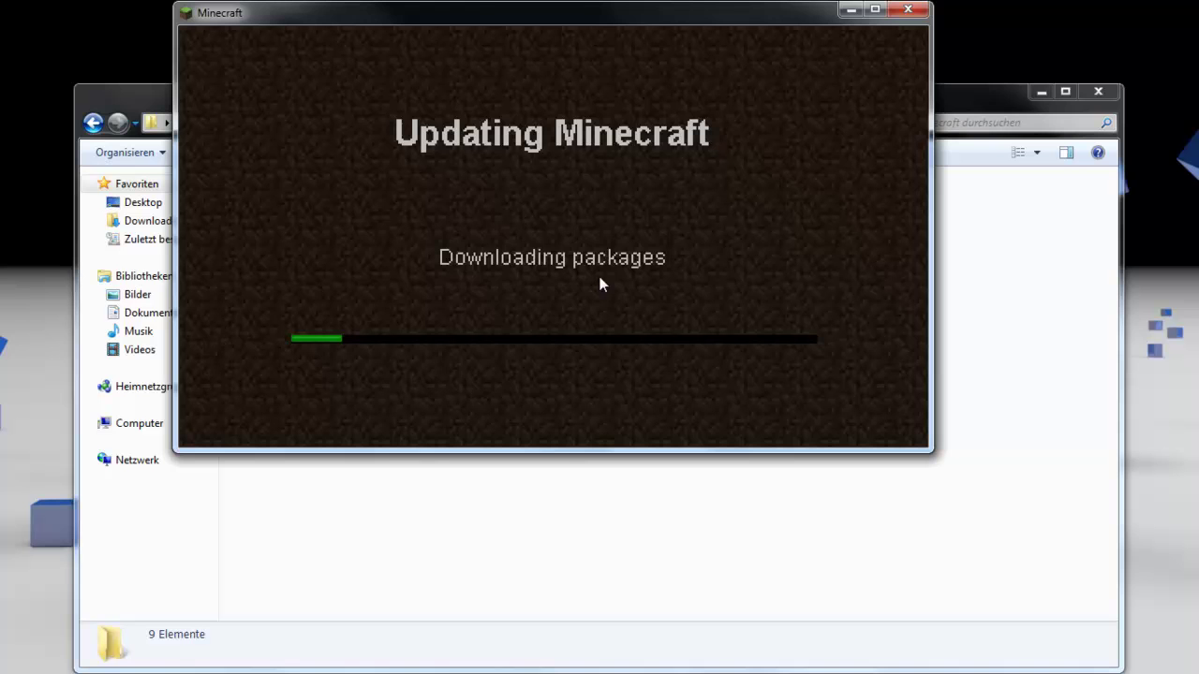
pyautogui.click(934, 525)
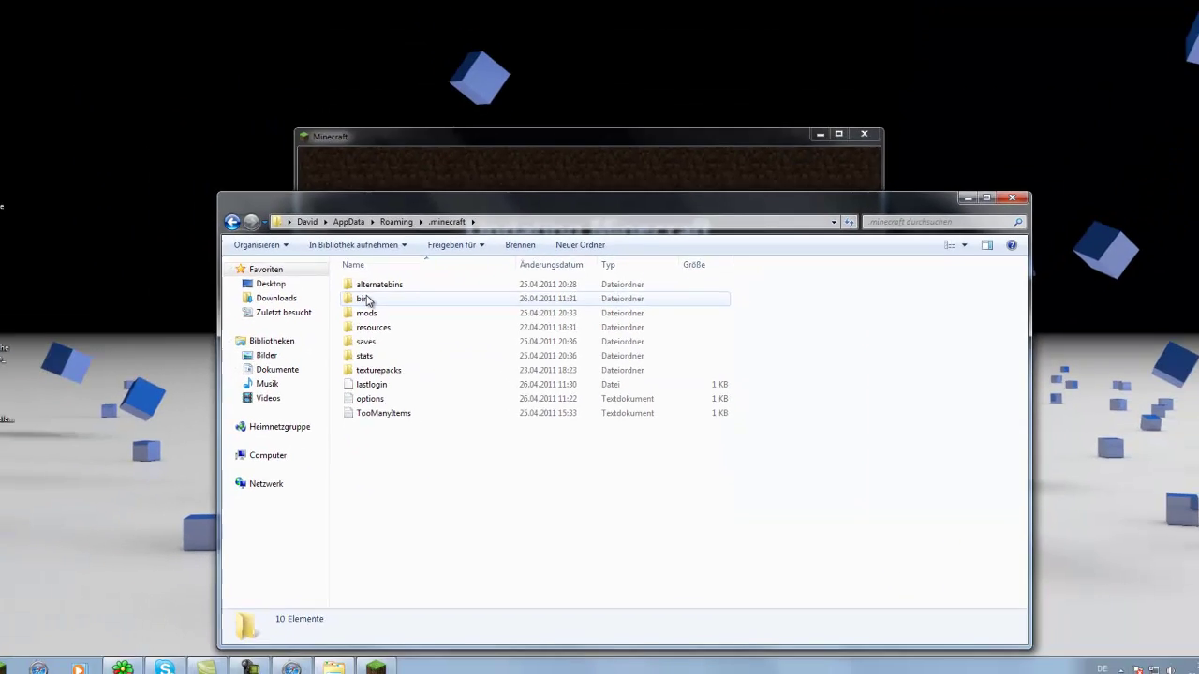
pyautogui.click(529, 131)
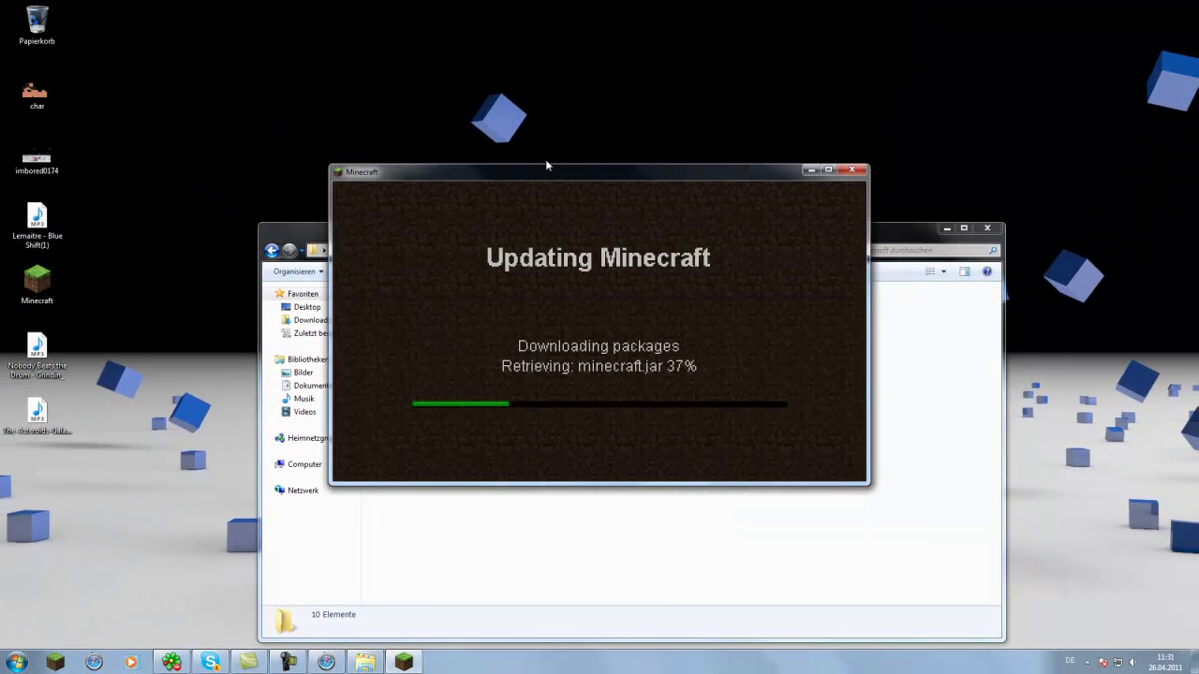
pyautogui.moveTo(529, 131); pyautogui.dragTo(529, 54)
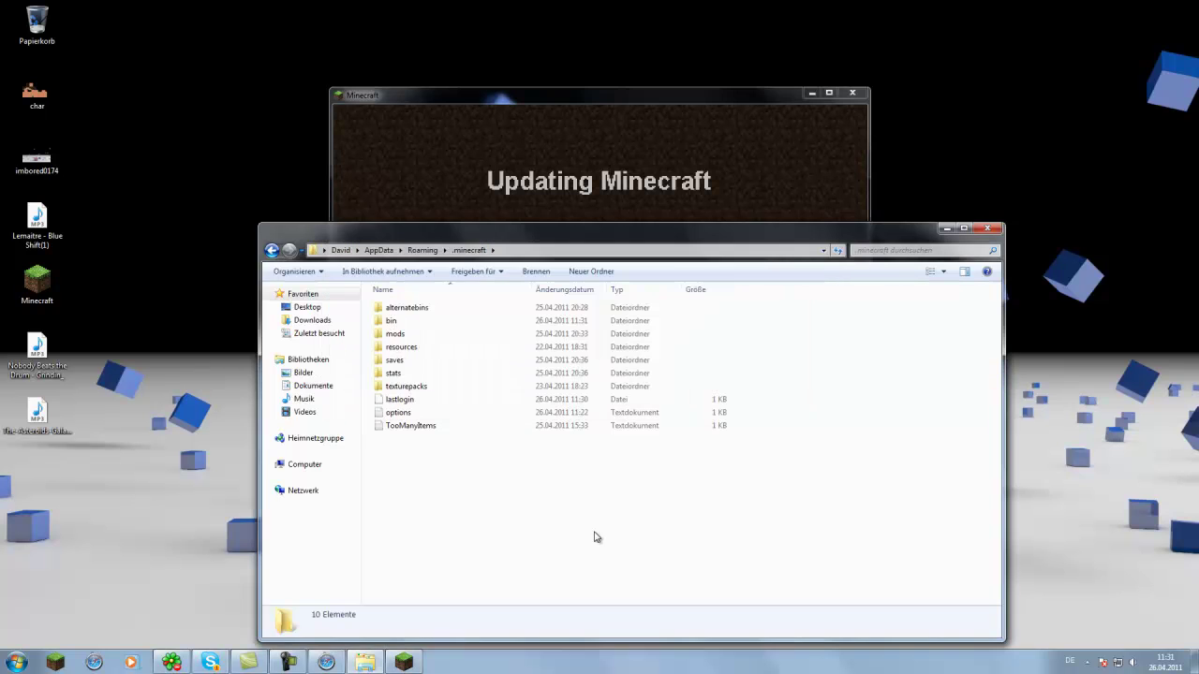
pyautogui.click(594, 535)
pyautogui.moveTo(943, 207); pyautogui.dragTo(921, 384)
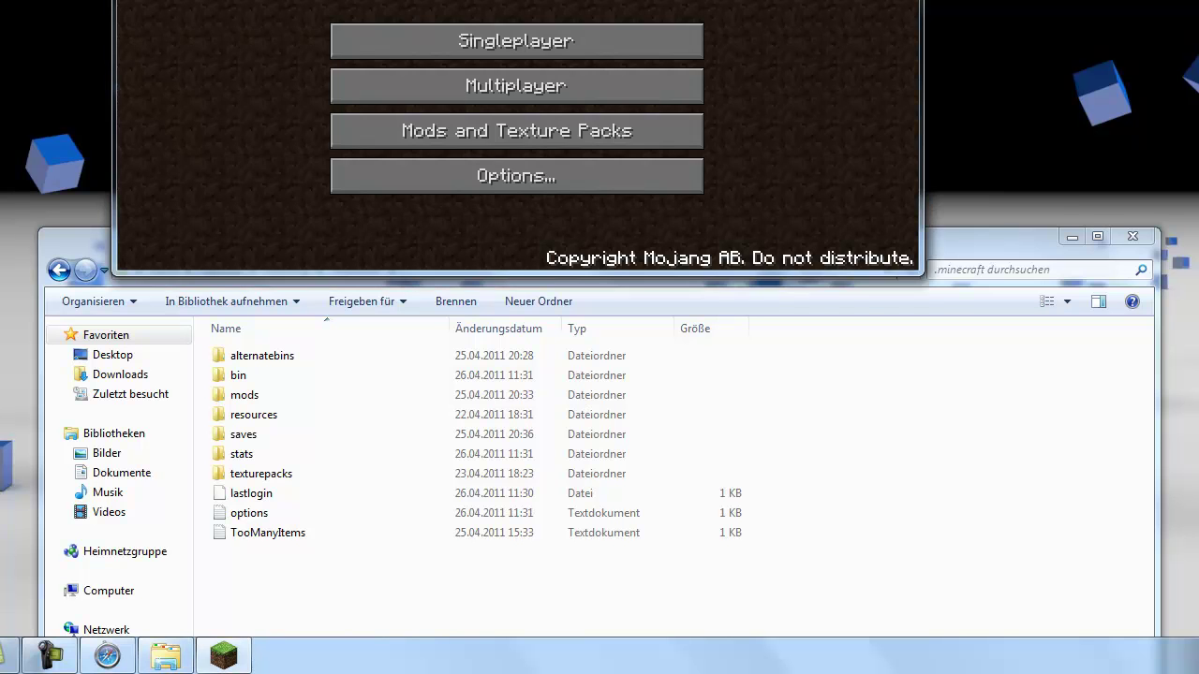
pyautogui.hotkey('alt', 'F4')
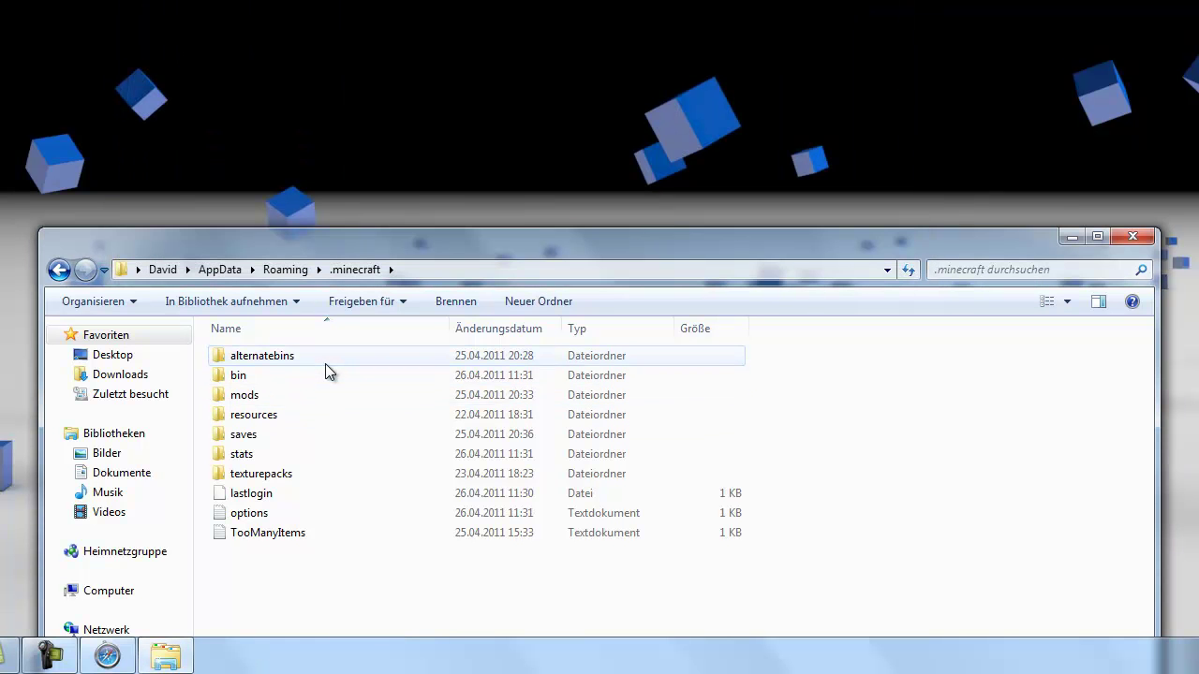
# Step: Download Zombe's modpack v4.17 from its forum thread, save the ZIP file and open the newly downloaded archive
pyautogui.moveTo(309, 378)
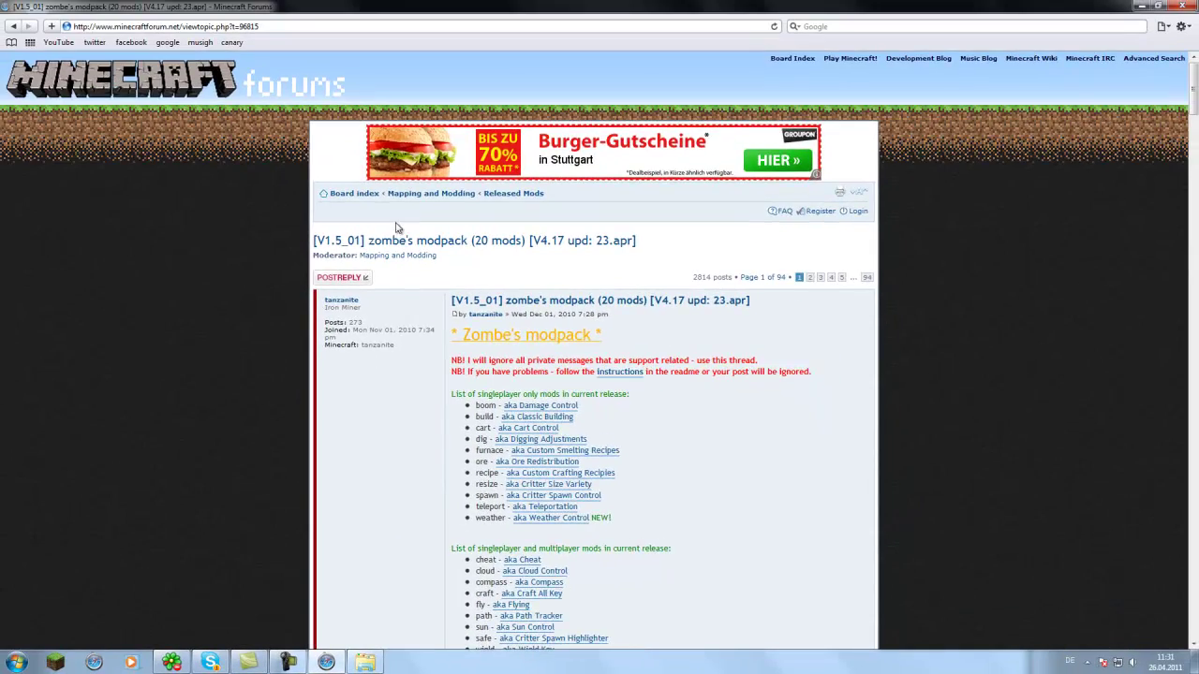
pyautogui.scroll(-2, 189, 261)
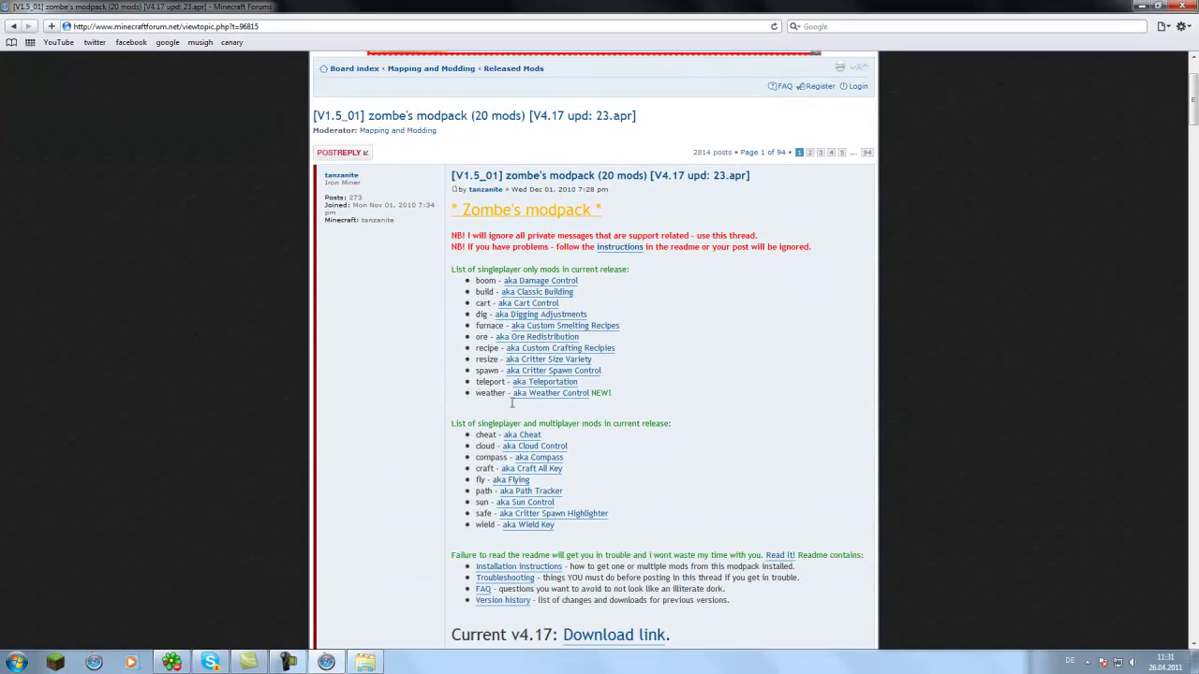
pyautogui.scroll(-2, 397, 384)
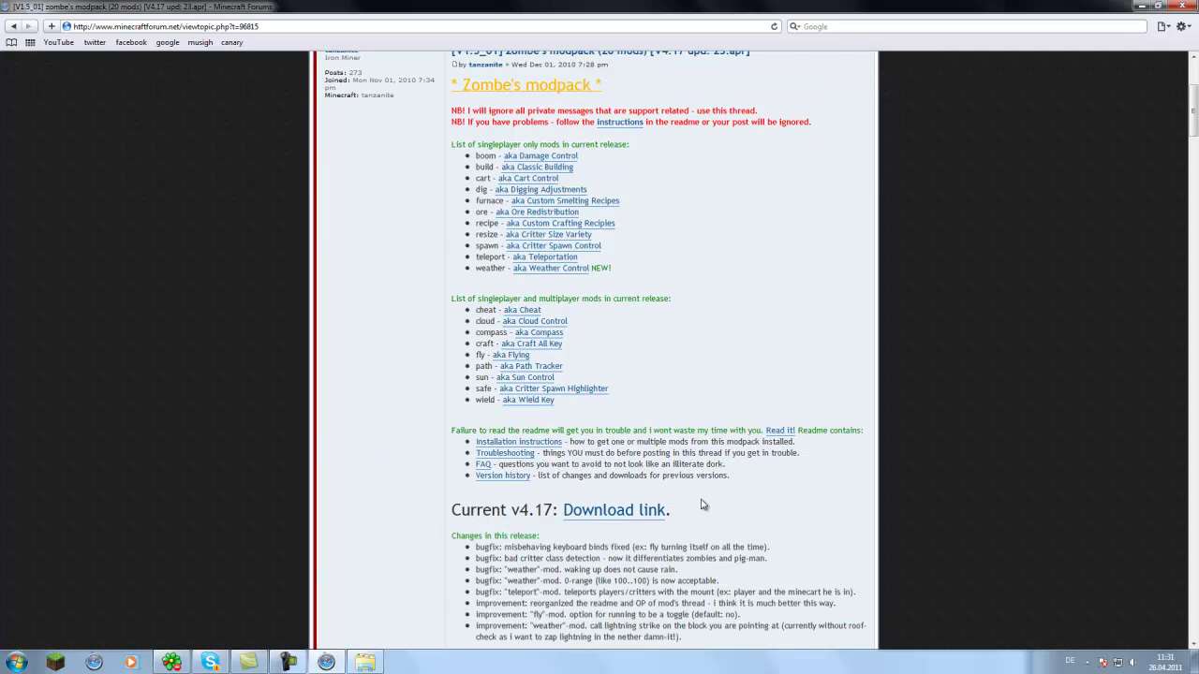
pyautogui.click(631, 514)
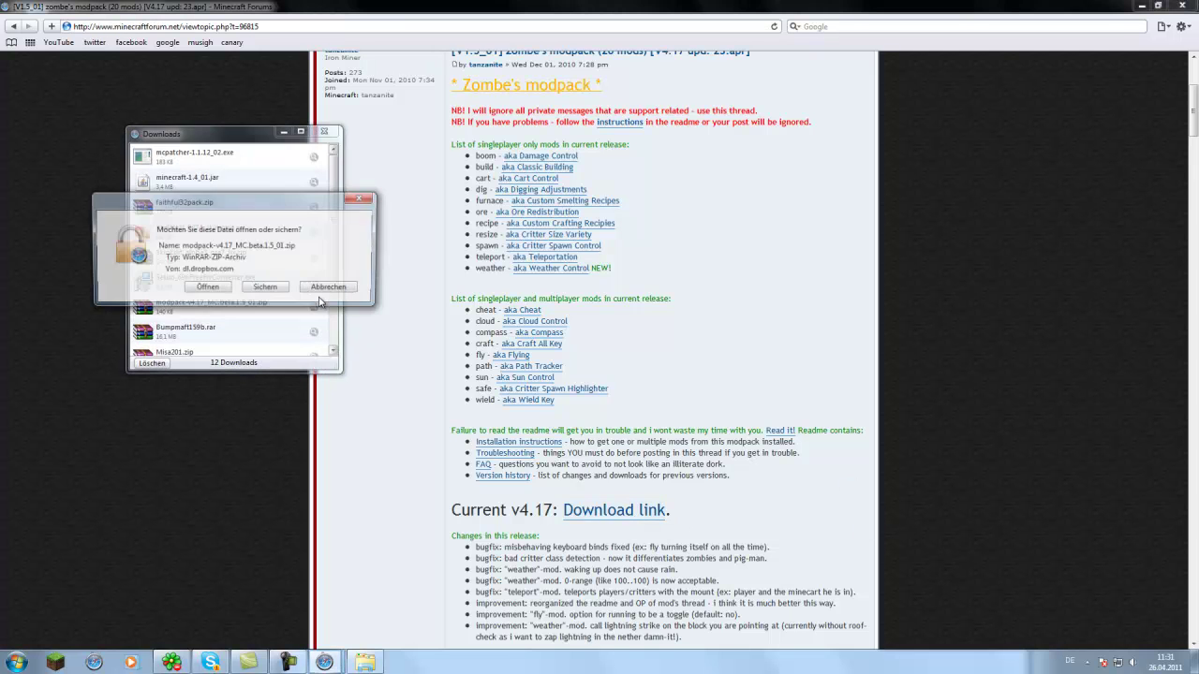
pyautogui.click(266, 289)
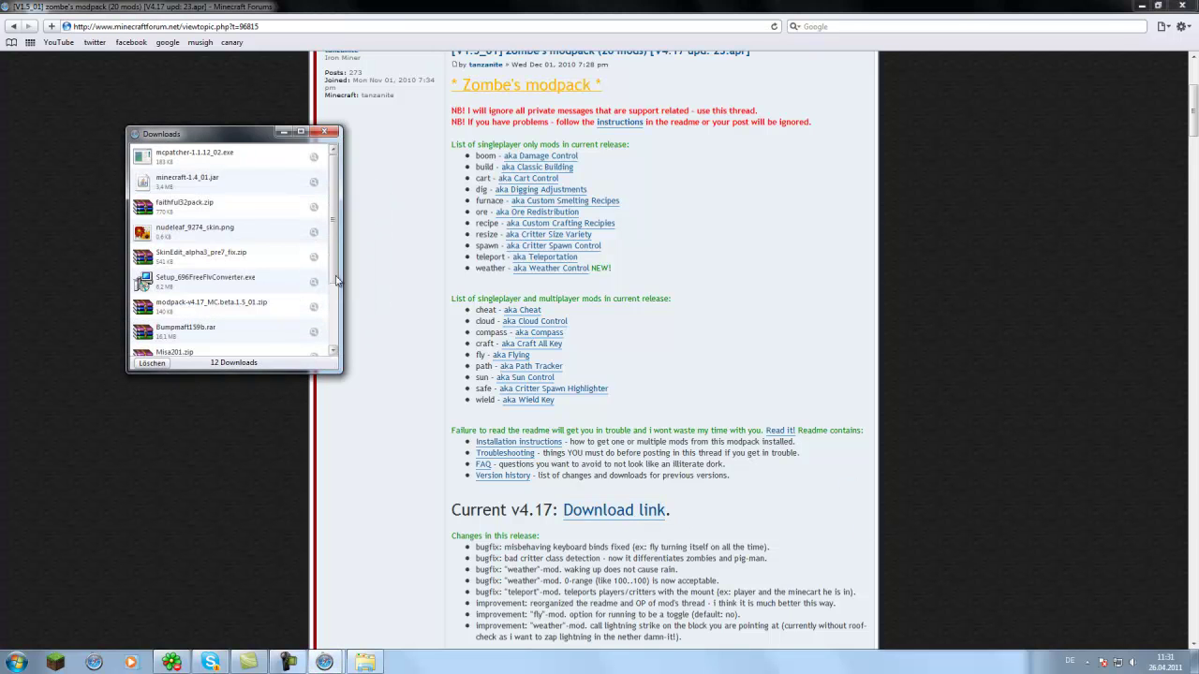
pyautogui.moveTo(340, 228); pyautogui.dragTo(344, 323)
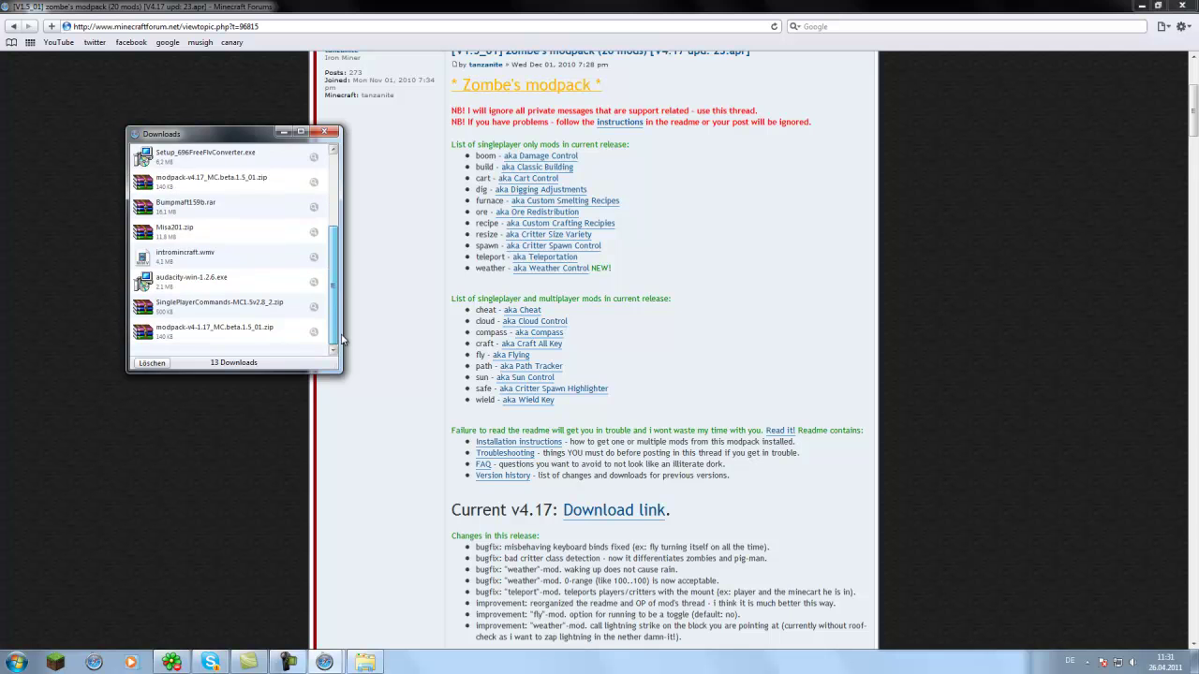
pyautogui.doubleClick(216, 330)
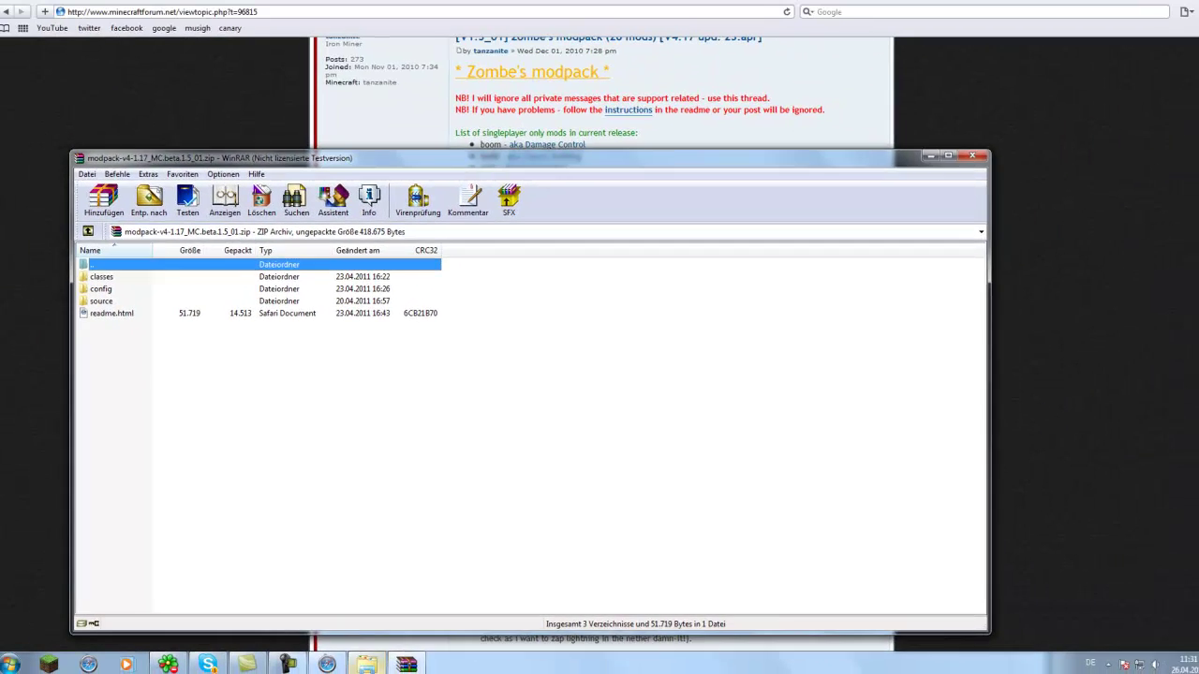
# Step: Open the zombe folder inside the mods folder of the .minecraft directory
pyautogui.click(366, 662)
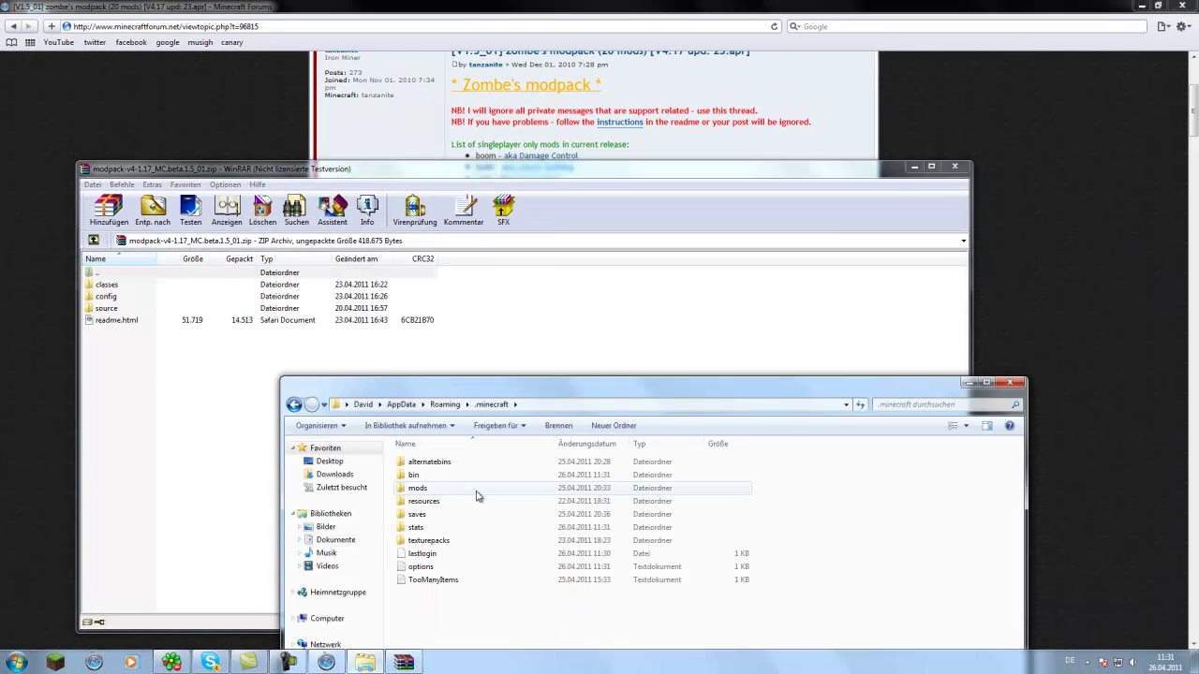
pyautogui.click(106, 300)
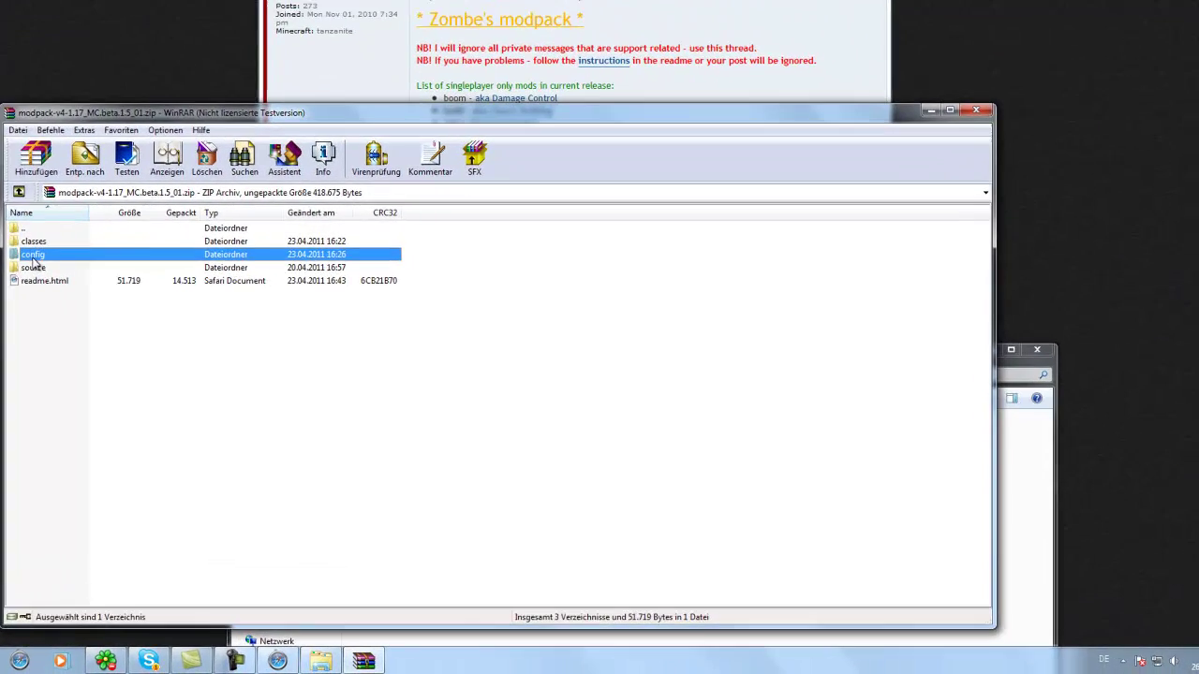
pyautogui.click(1010, 583)
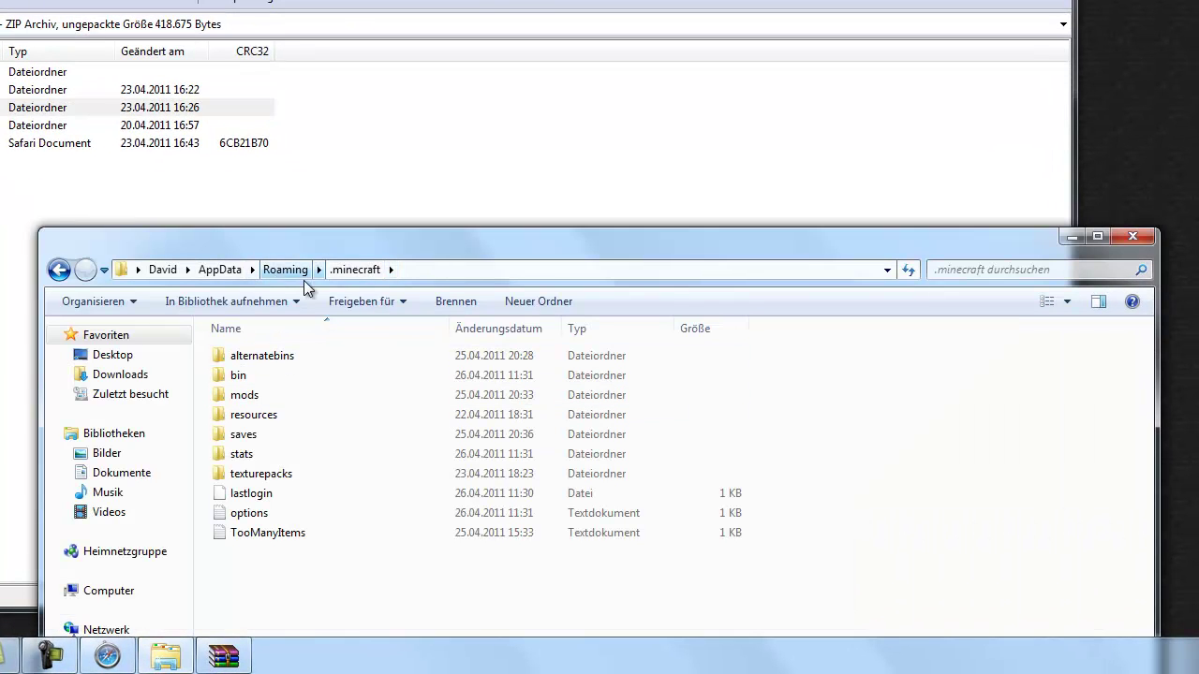
pyautogui.click(360, 269)
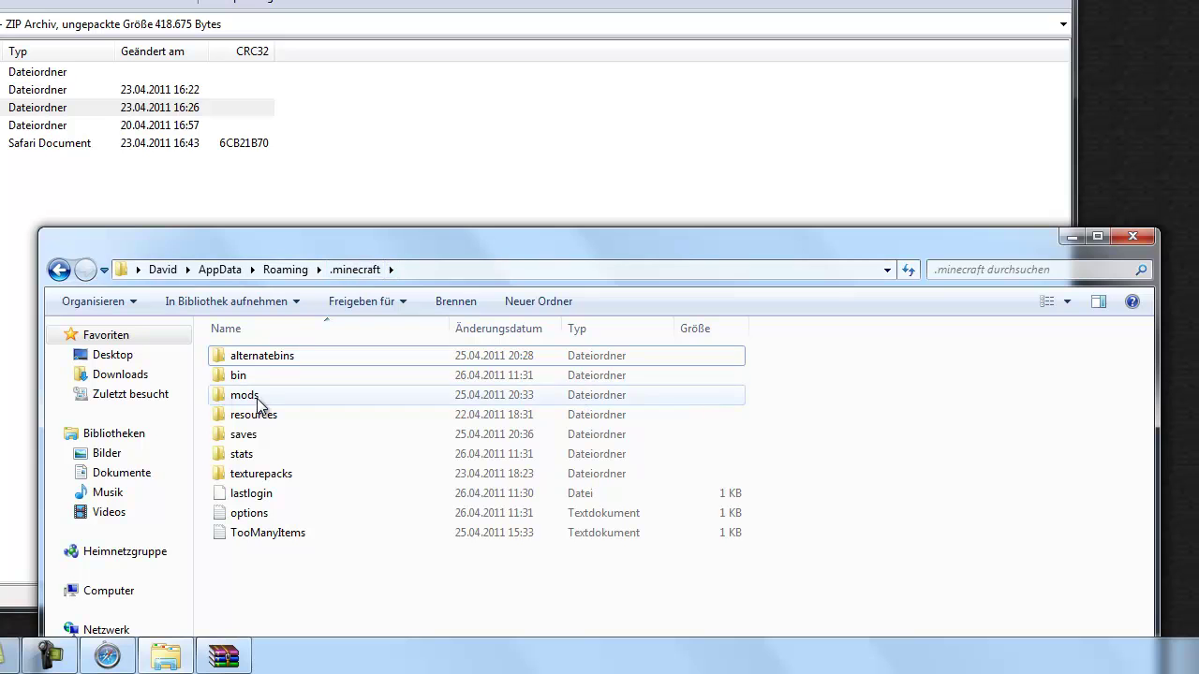
pyautogui.click(248, 404)
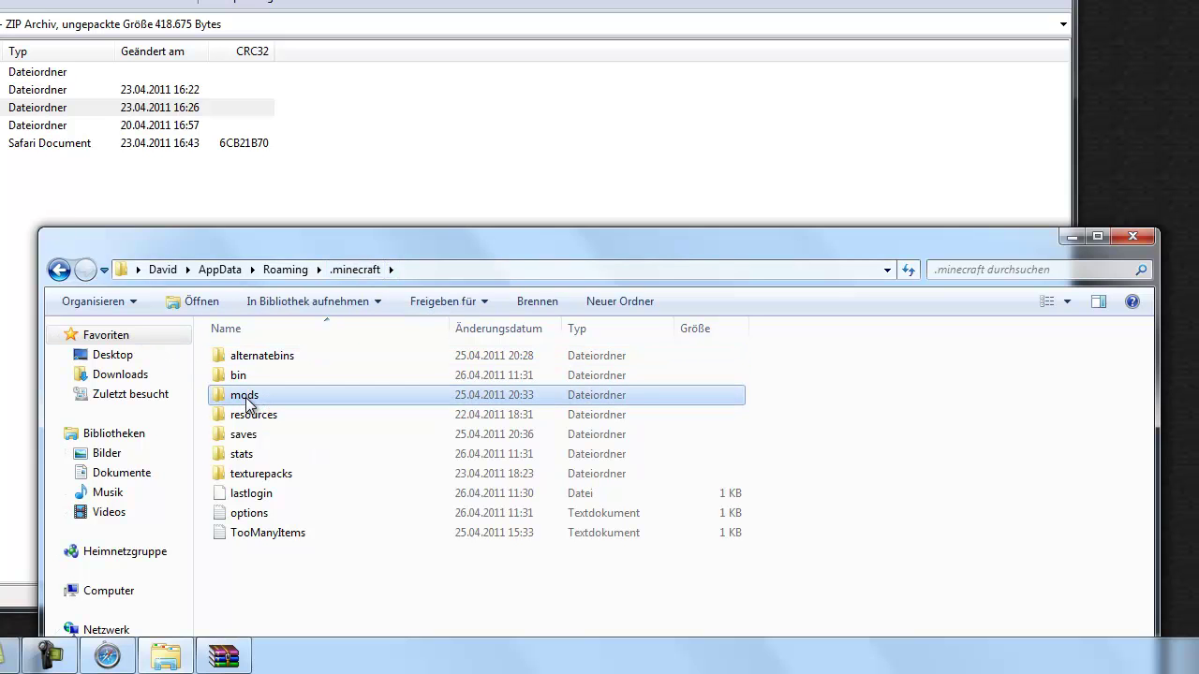
pyautogui.doubleClick(240, 401)
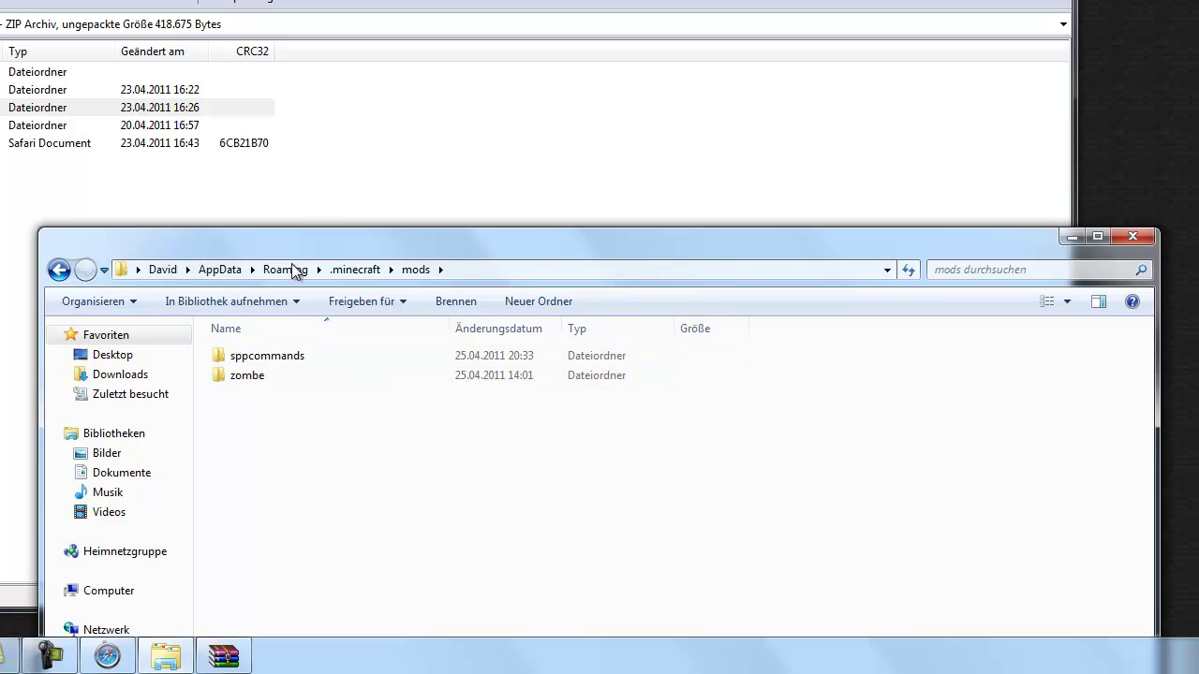
pyautogui.moveTo(247, 377)
pyautogui.doubleClick(244, 380)
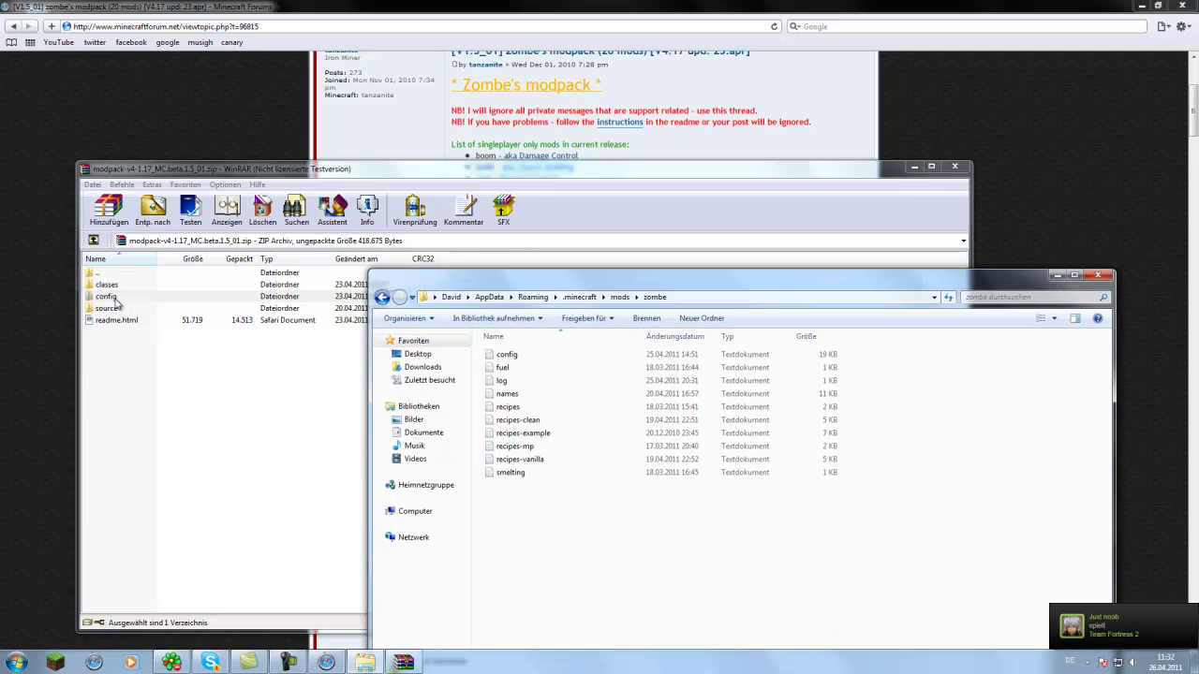
# Step: Open the archive's config folder, select all its text files and move the archive window clear of the zombe folder window
pyautogui.doubleClick(116, 298)
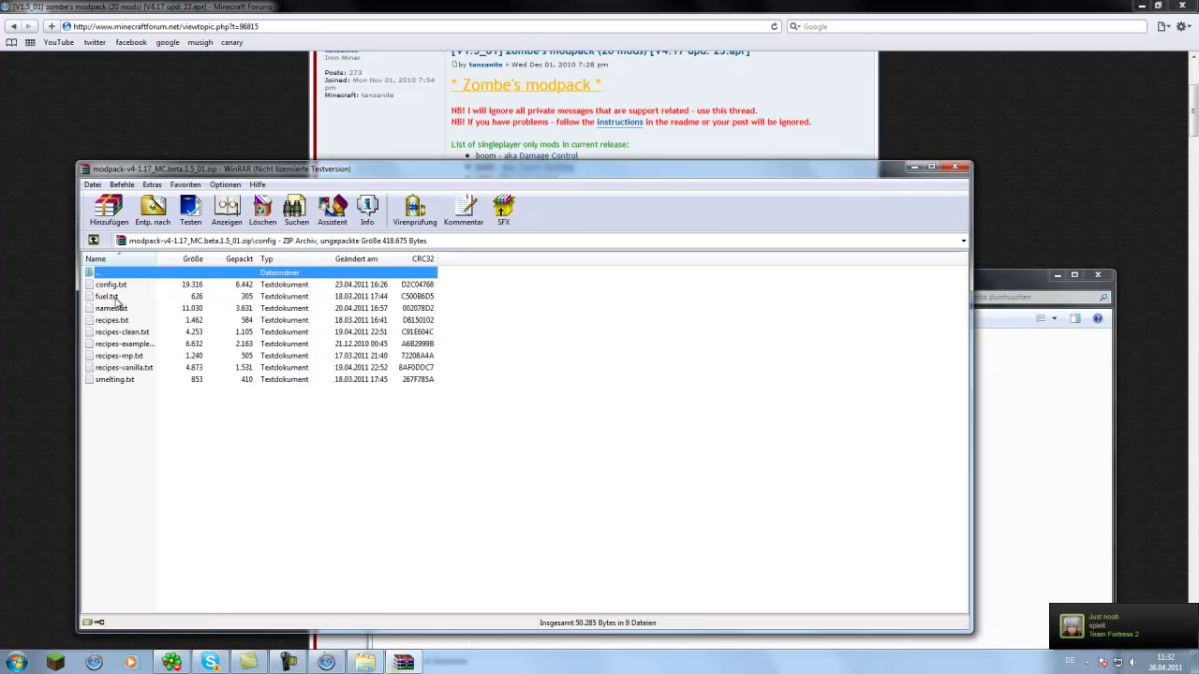
pyautogui.moveTo(171, 448); pyautogui.dragTo(180, 285)
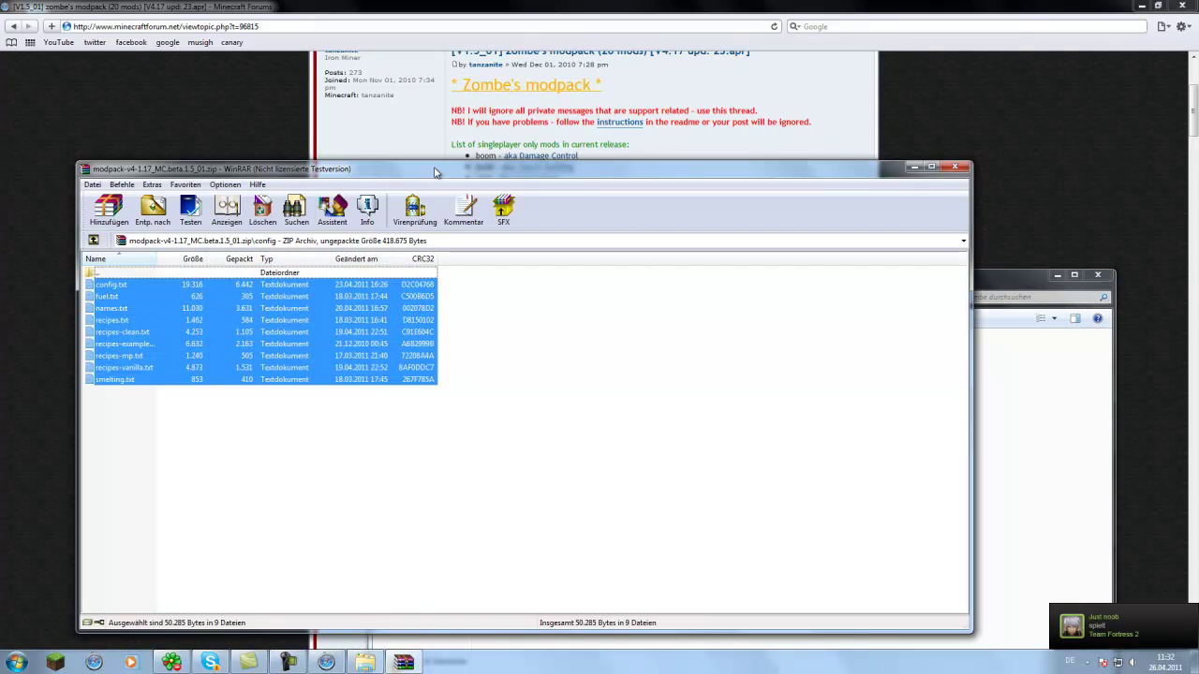
pyautogui.moveTo(437, 170); pyautogui.dragTo(767, 429)
pyautogui.click(876, 588)
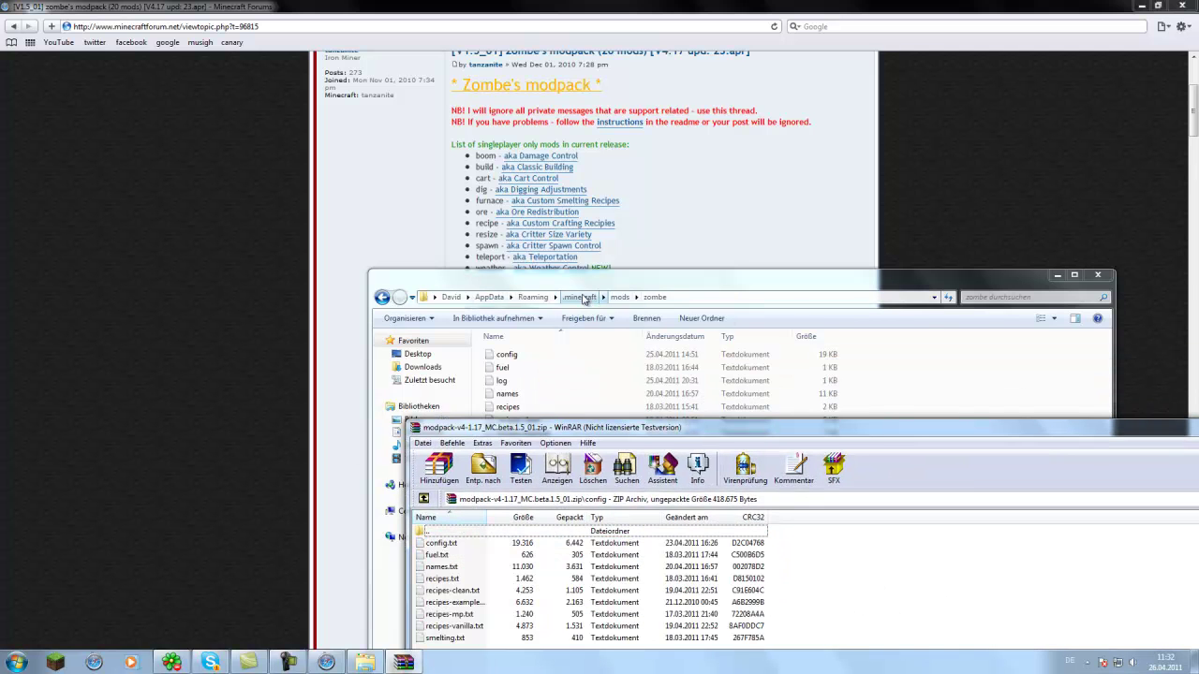
# Step: Return to the .minecraft folder, open the classes folder in the modpack archive and reposition the .minecraft window
pyautogui.click(576, 302)
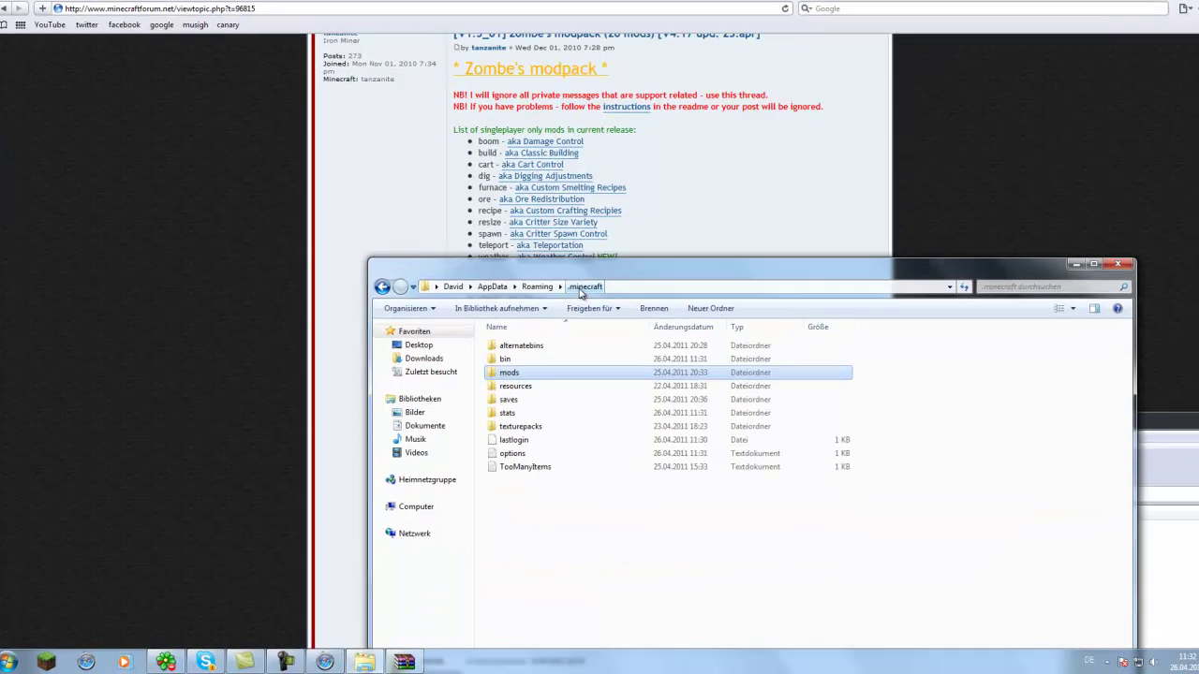
pyautogui.click(414, 548)
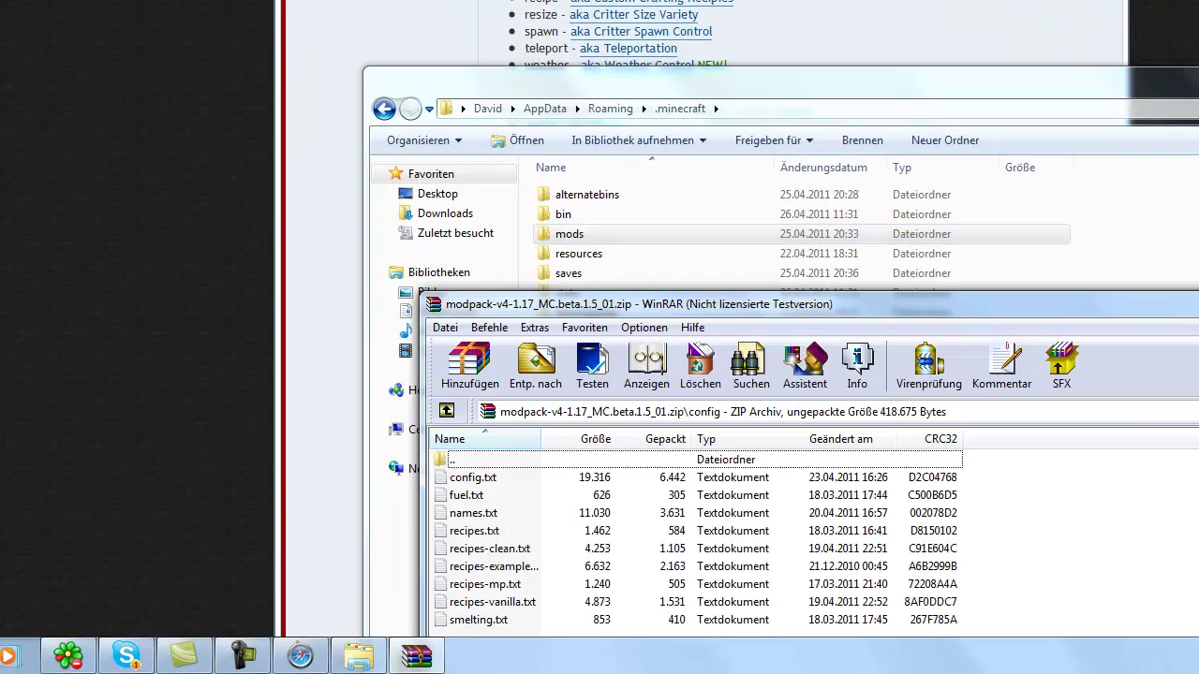
pyautogui.doubleClick(451, 459)
pyautogui.doubleClick(473, 477)
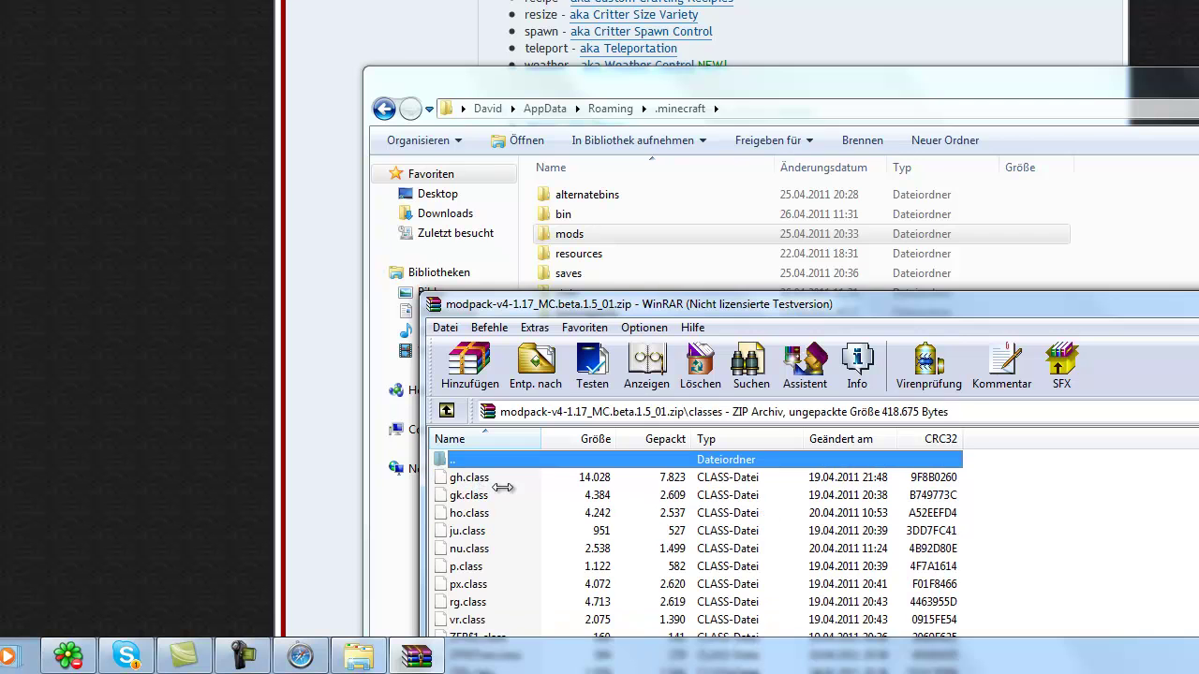
pyautogui.moveTo(741, 79); pyautogui.dragTo(537, 0)
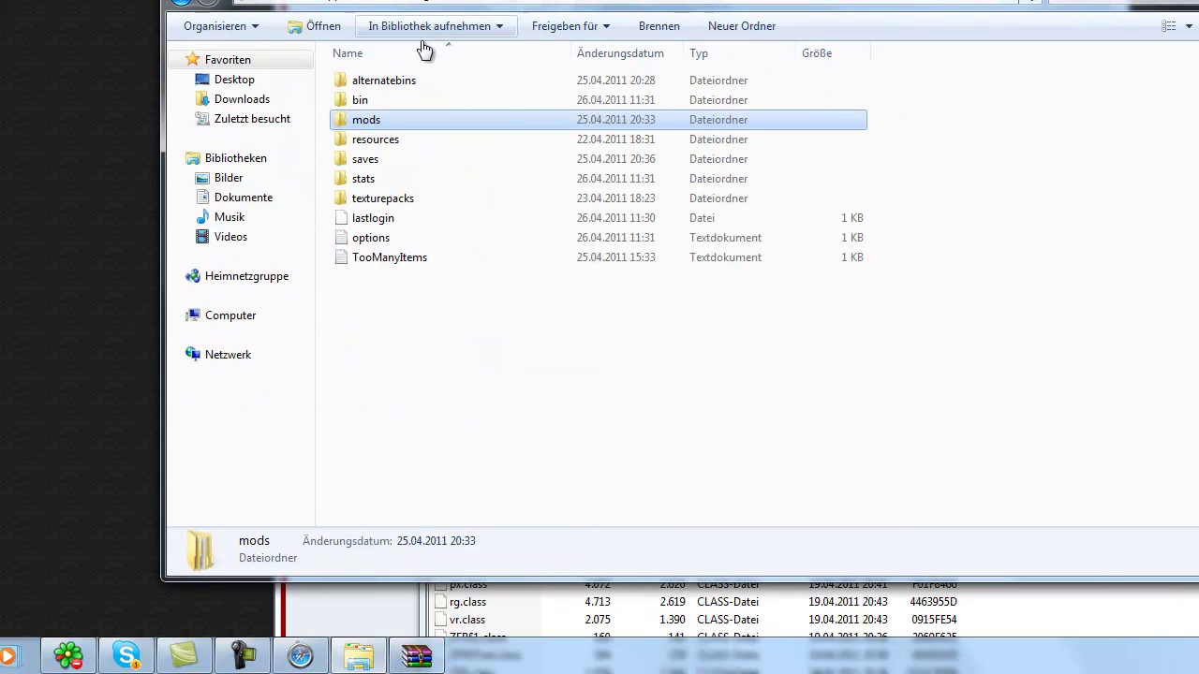
# Step: Open the minecraft JAR file from the bin folder of .minecraft with WinRAR
pyautogui.doubleClick(360, 102)
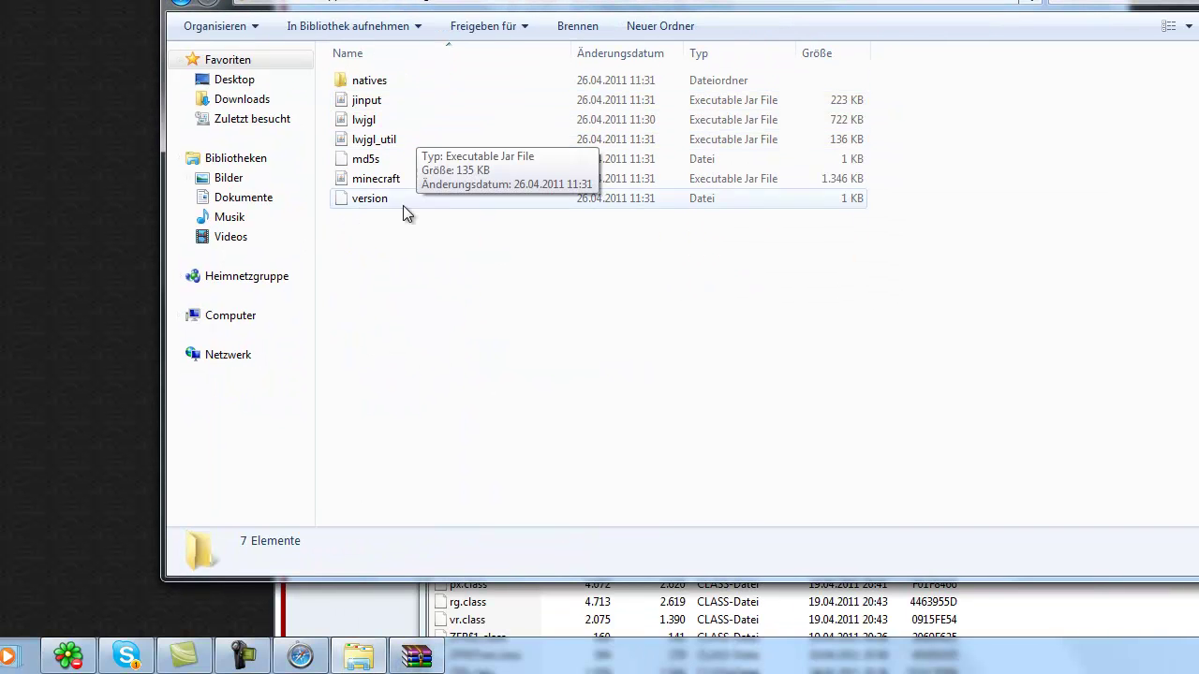
pyautogui.rightClick(376, 181)
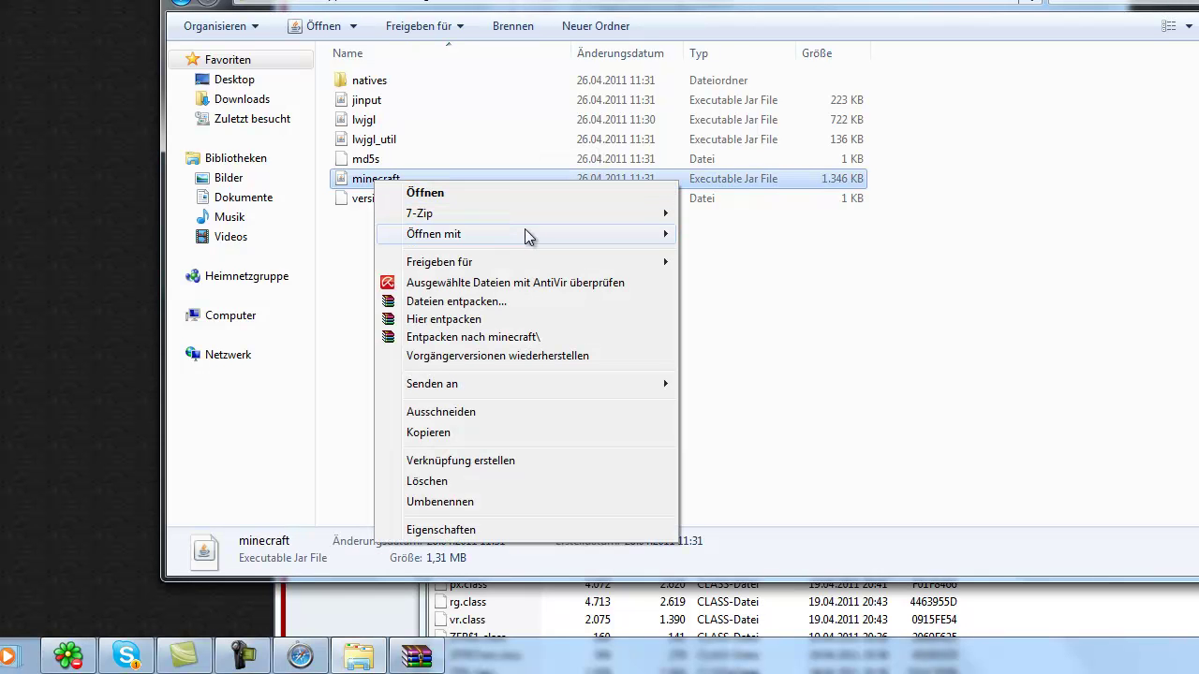
pyautogui.moveTo(530, 238)
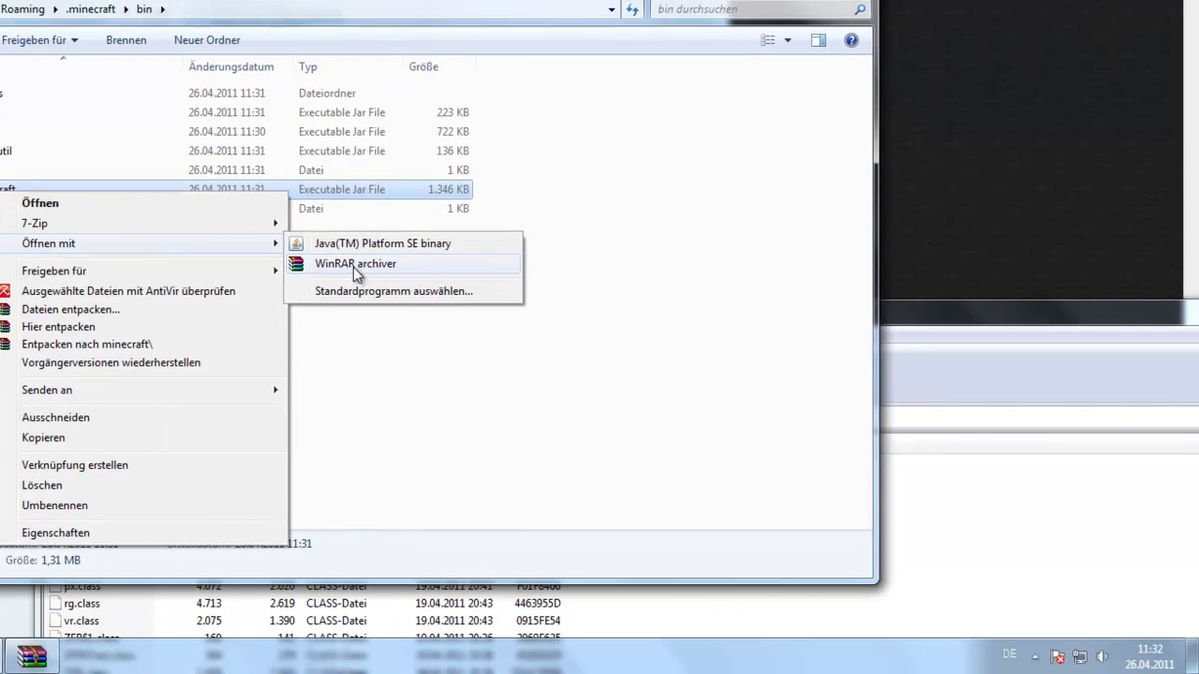
pyautogui.click(750, 258)
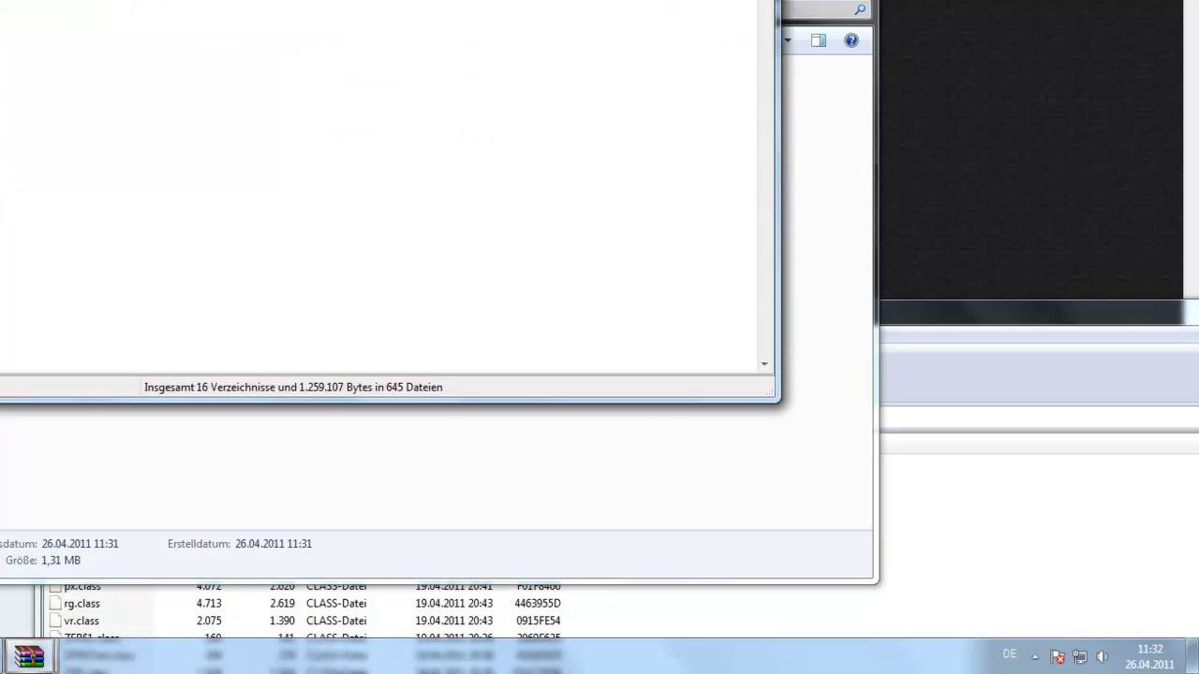
# Step: Add all class files from the modpack archive's classes folder to minecraft.jar
pyautogui.click(1022, 514)
pyautogui.moveTo(807, 310); pyautogui.dragTo(903, 12)
pyautogui.moveTo(188, 482); pyautogui.dragTo(412, 48)
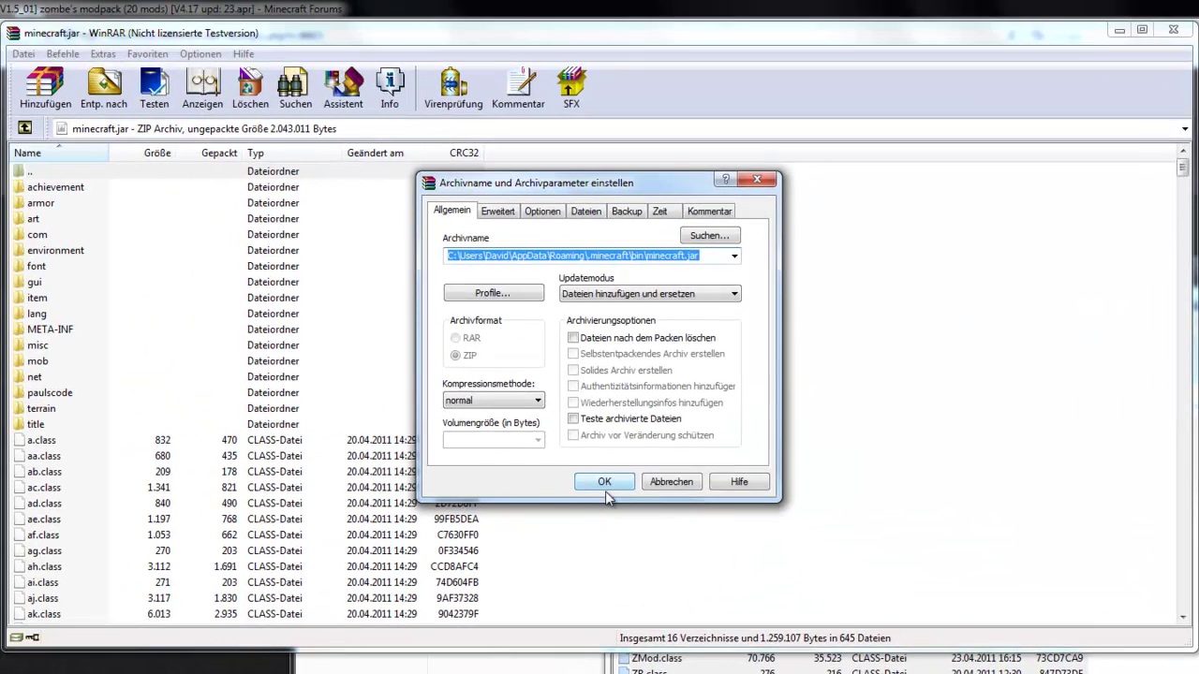
pyautogui.click(610, 486)
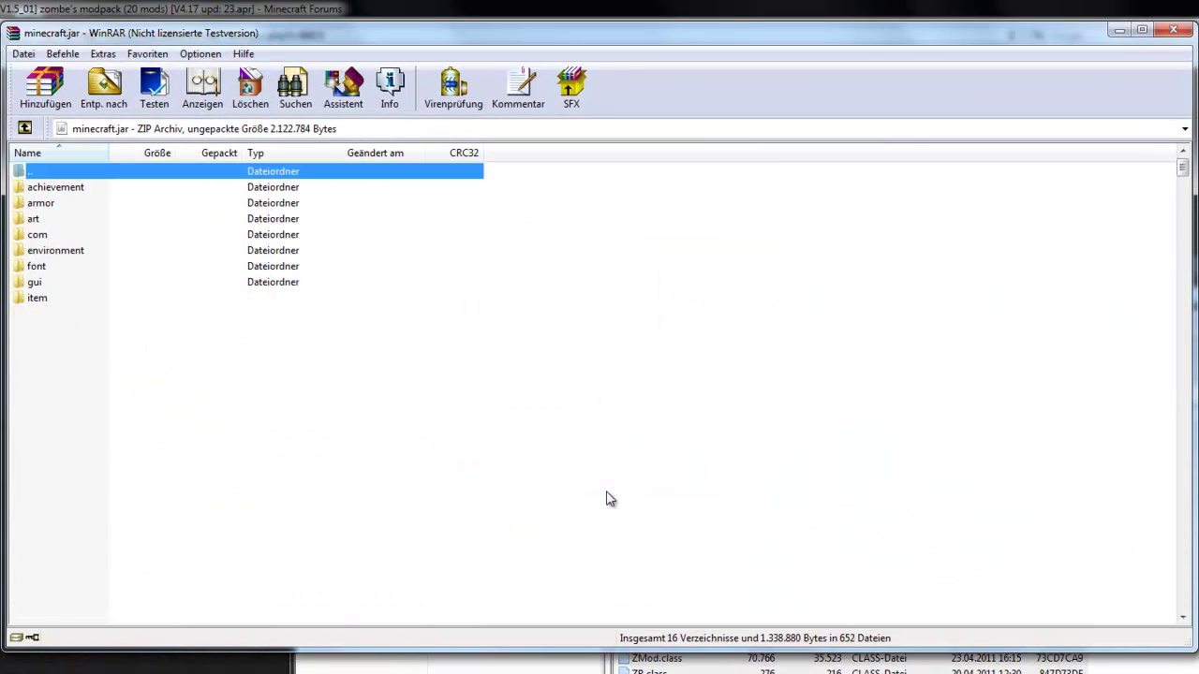
# Step: Delete the META-INF folder from minecraft.jar
pyautogui.click(53, 328)
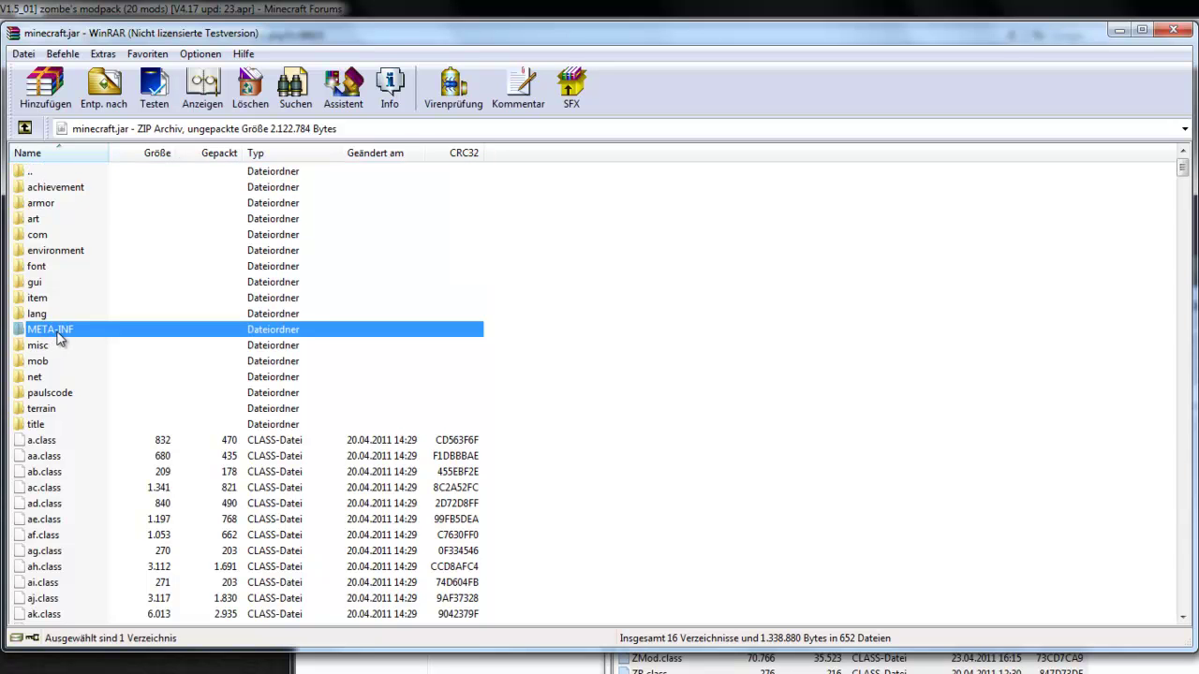
pyautogui.click(57, 333)
pyautogui.click(19, 334)
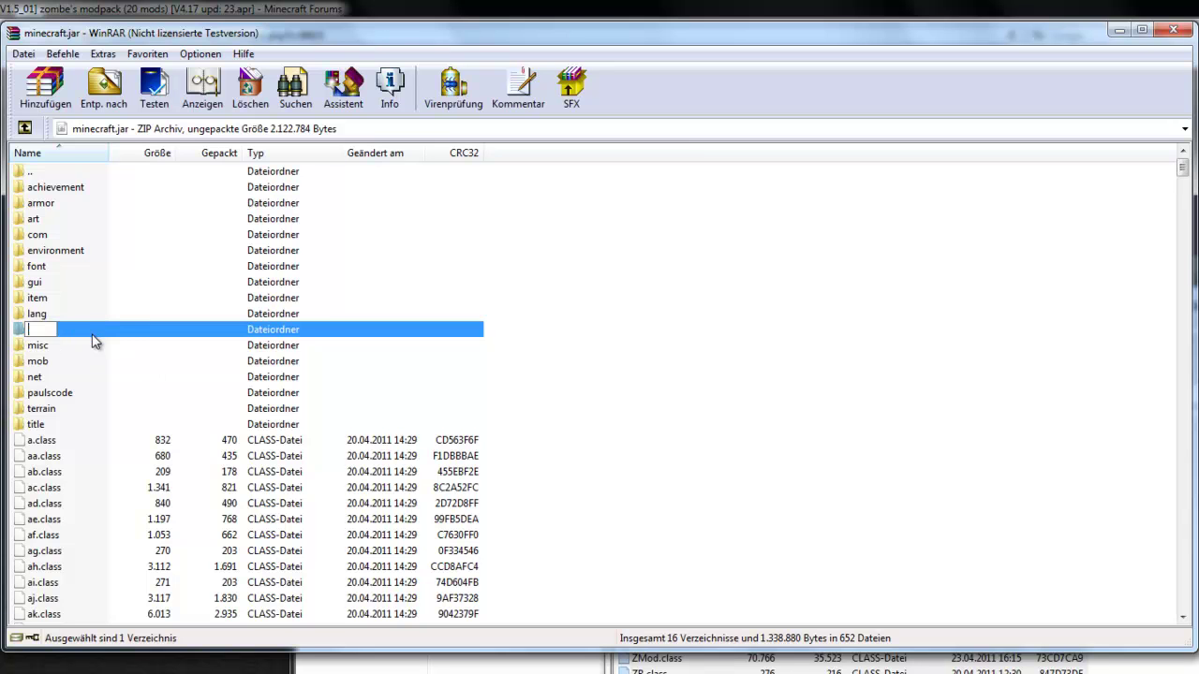
pyautogui.press('Delete')
pyautogui.press('Return')
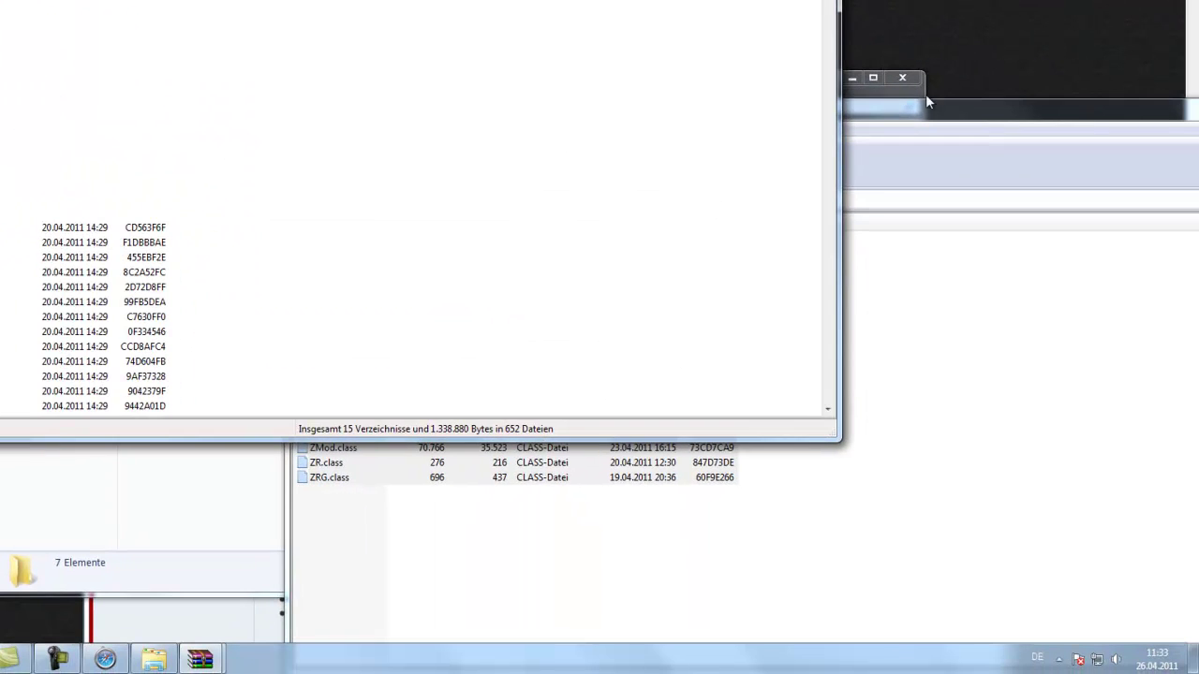
# Step: Close the minecraft.jar and modpack archive windows and go back to the .minecraft folder
pyautogui.hotkey('alt', 'F4')
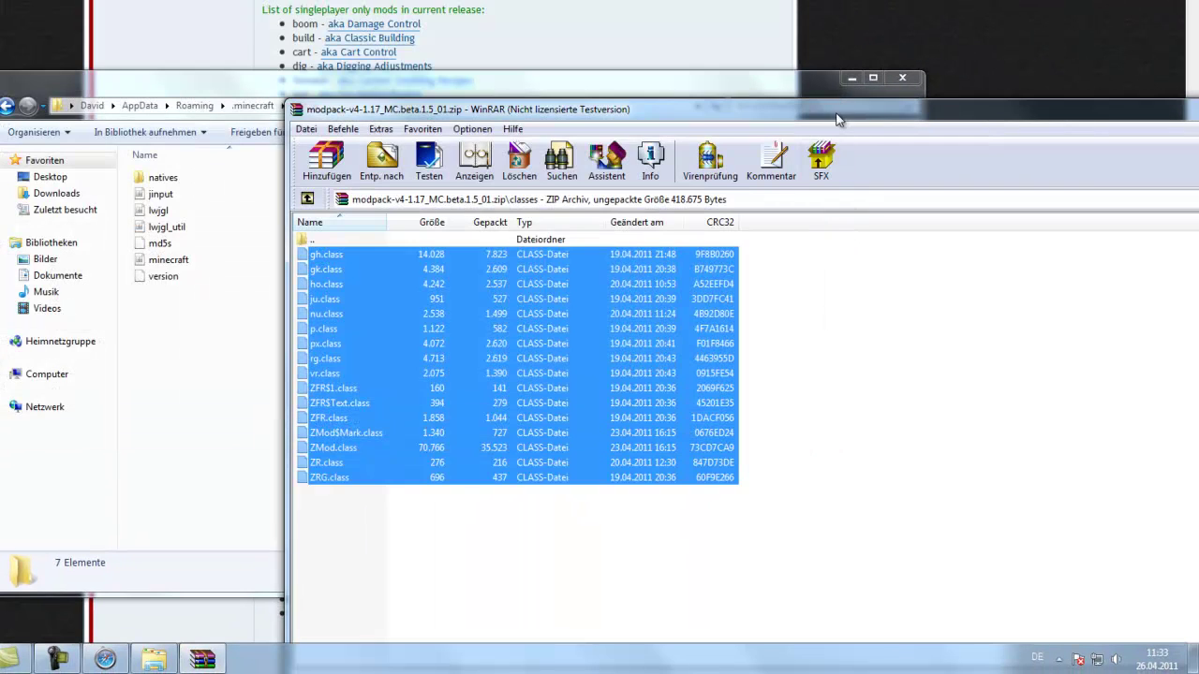
pyautogui.moveTo(837, 114); pyautogui.dragTo(550, 201)
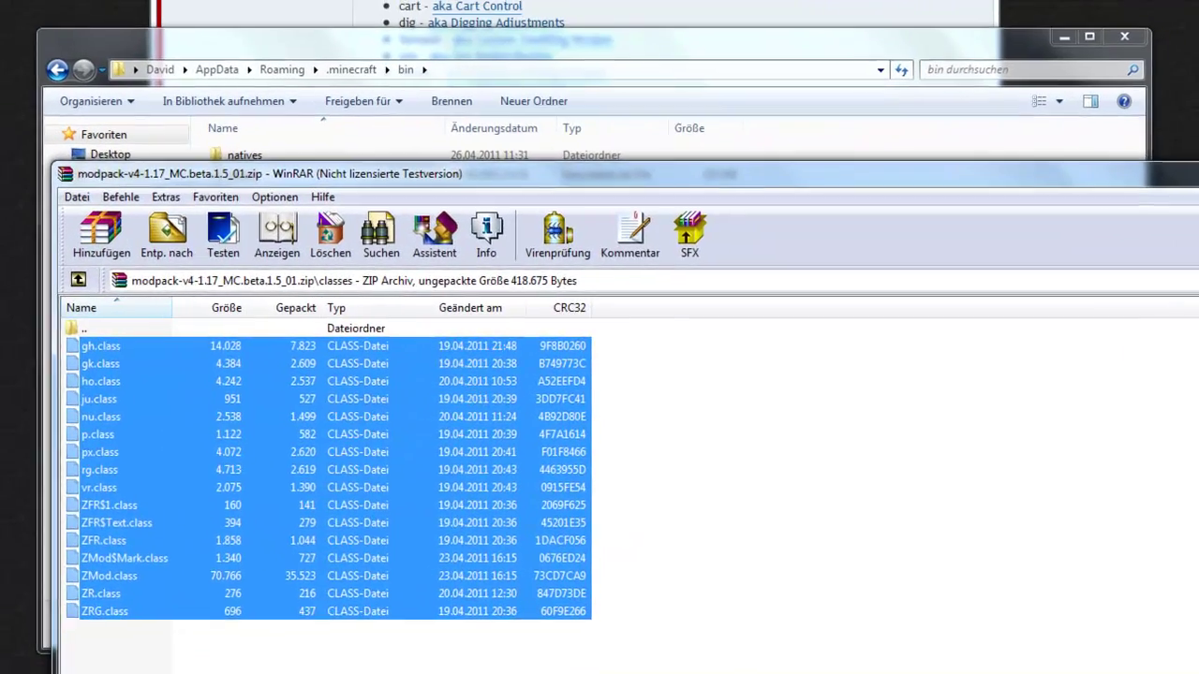
pyautogui.click(1104, 194)
pyautogui.press('Escape')
pyautogui.click(360, 67)
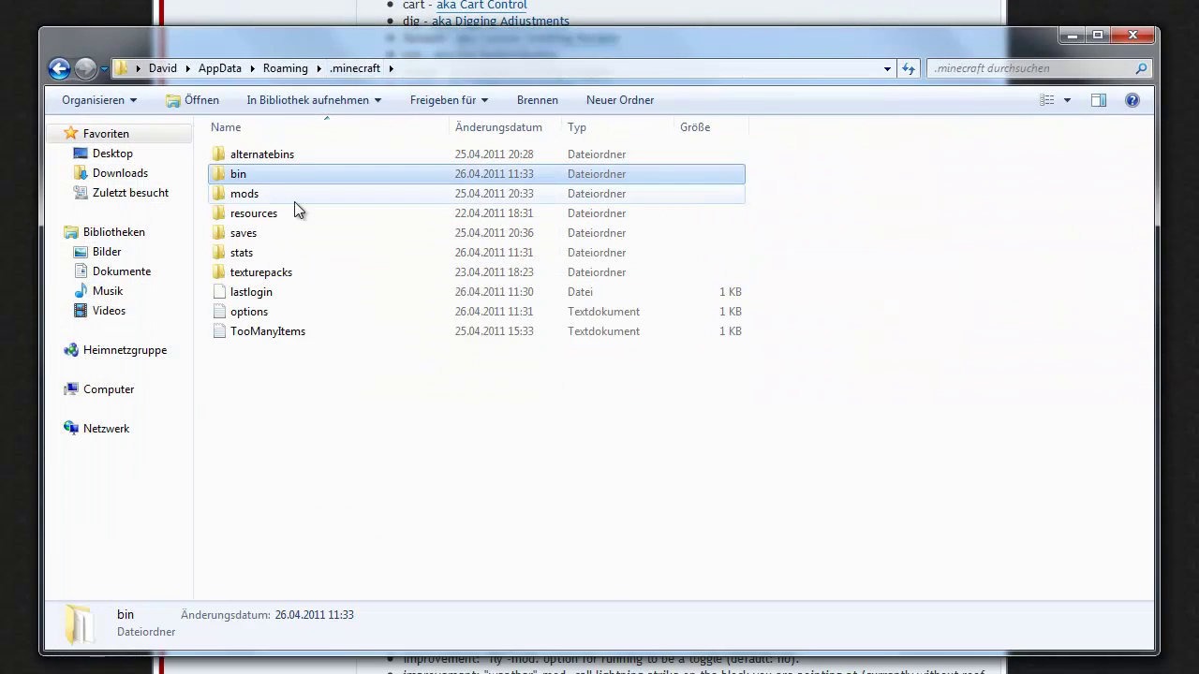
# Step: Open the config text file in the zombe folder inside mods and maximize its window
pyautogui.doubleClick(275, 197)
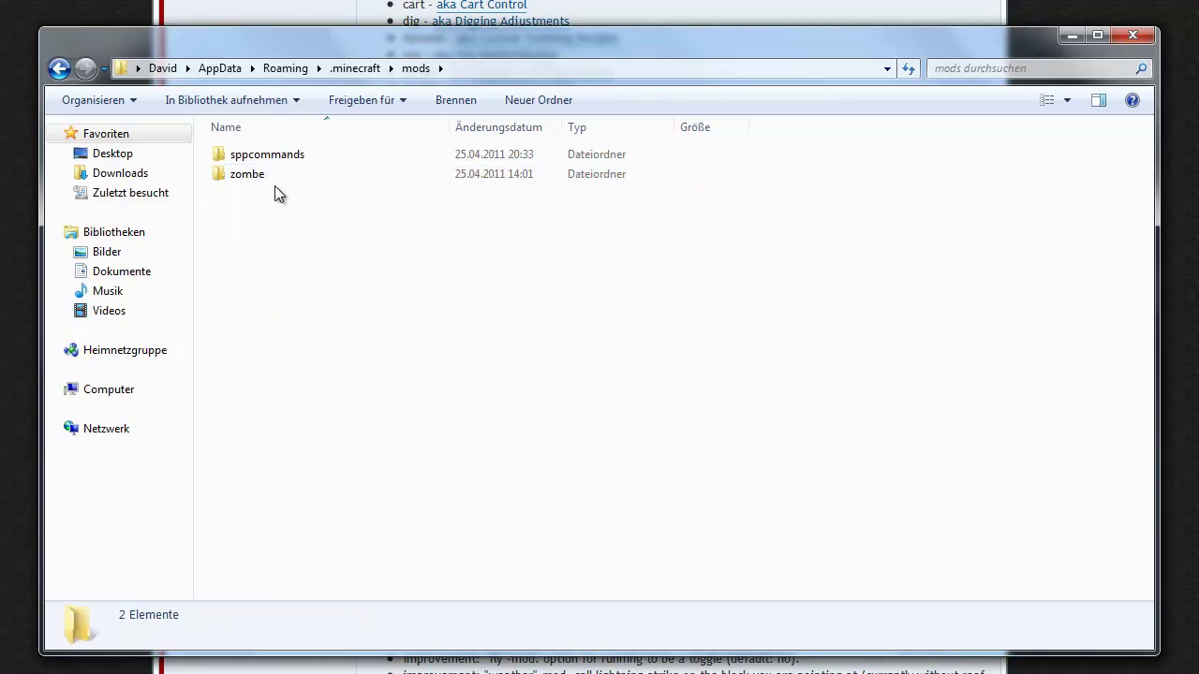
pyautogui.doubleClick(263, 176)
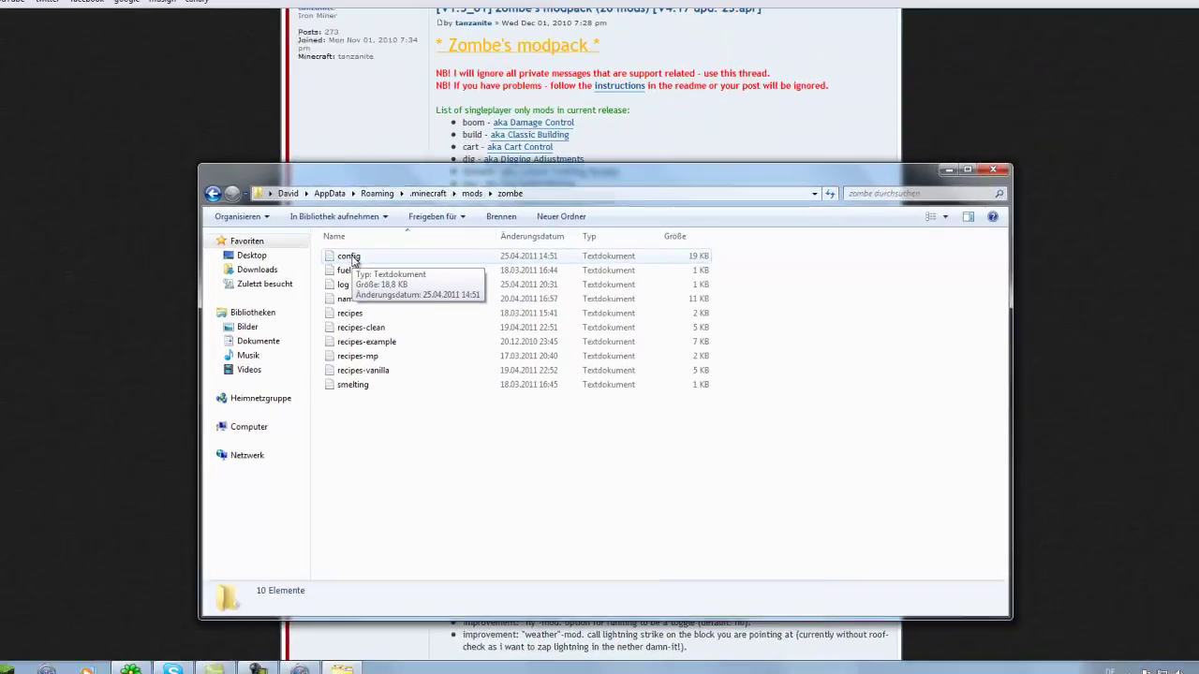
pyautogui.doubleClick(254, 163)
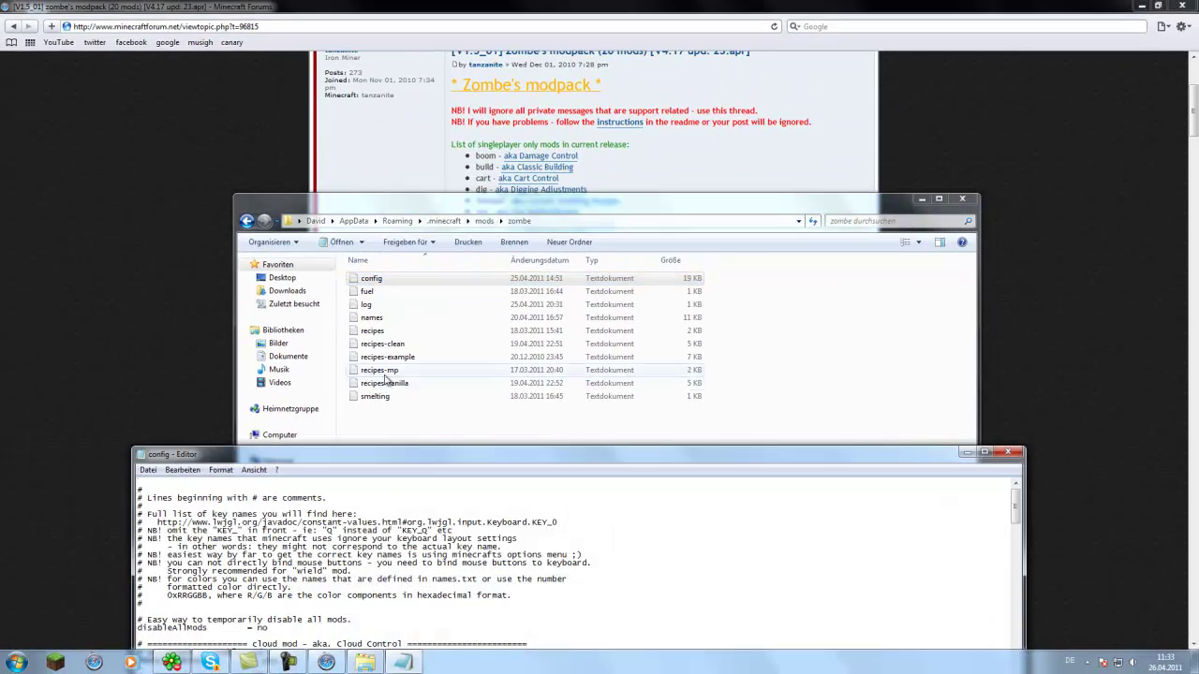
pyautogui.moveTo(432, 462); pyautogui.dragTo(473, 6)
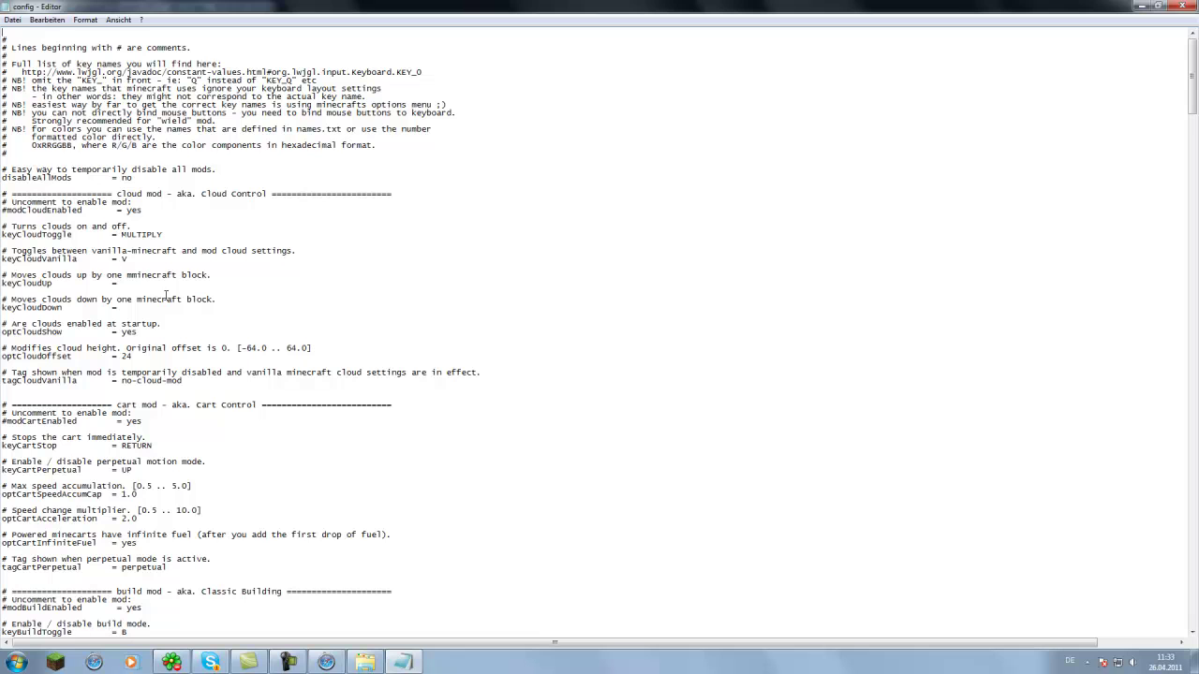
# Step: Enable the fly mod in the config file by removing the # in front of modFlyEnabled
pyautogui.scroll(-18, 146, 282)
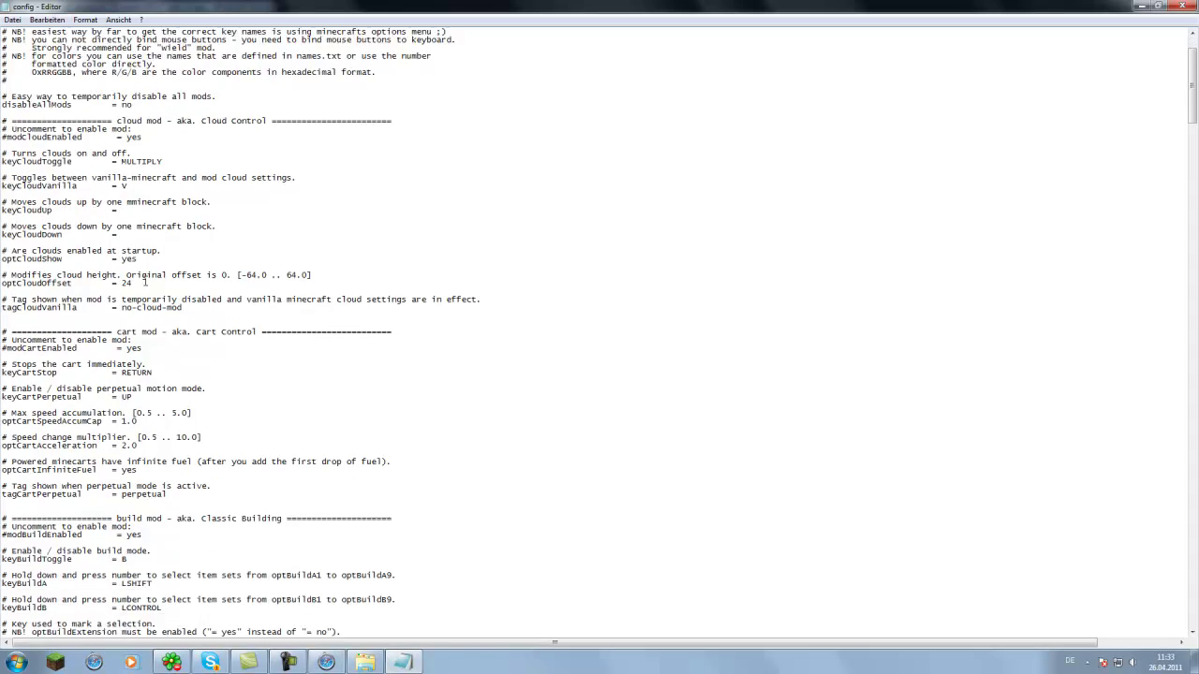
pyautogui.scroll(-18, 143, 387)
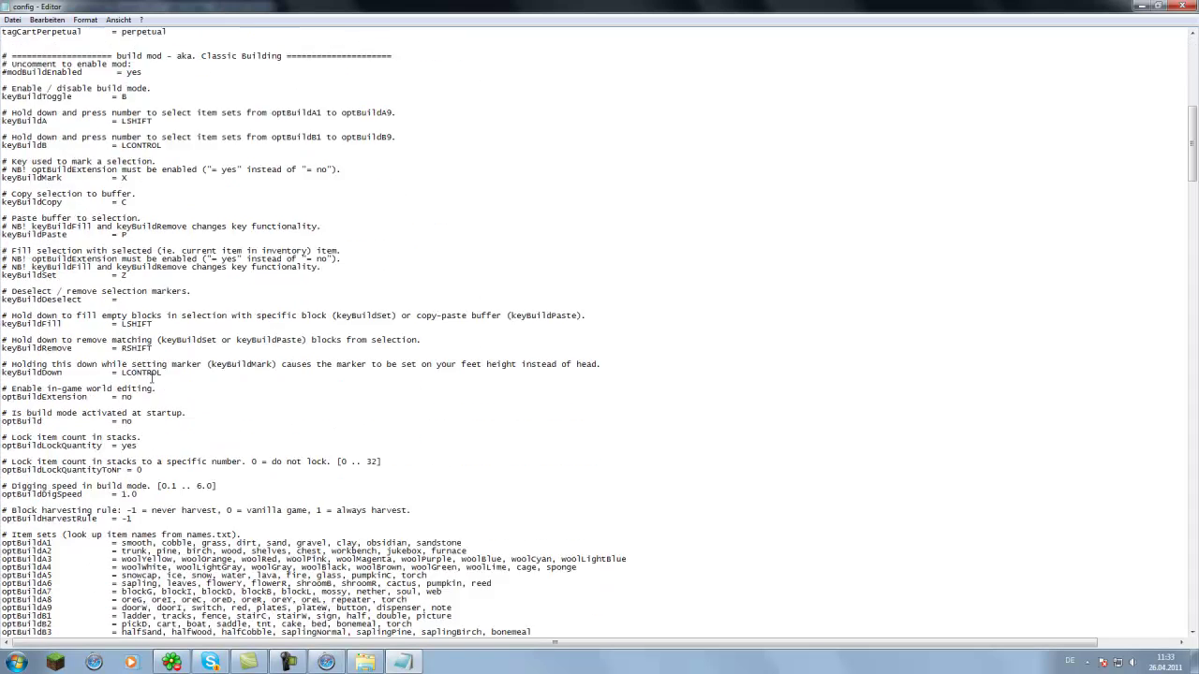
pyautogui.scroll(-6, 134, 392)
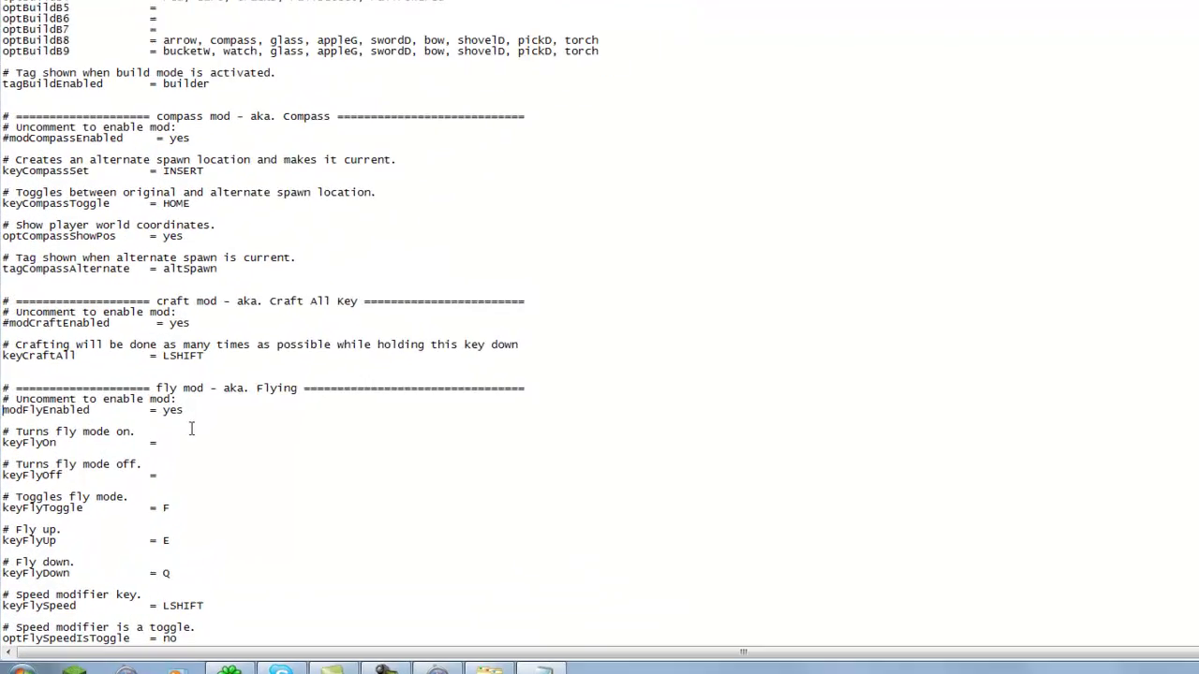
pyautogui.press('Delete')
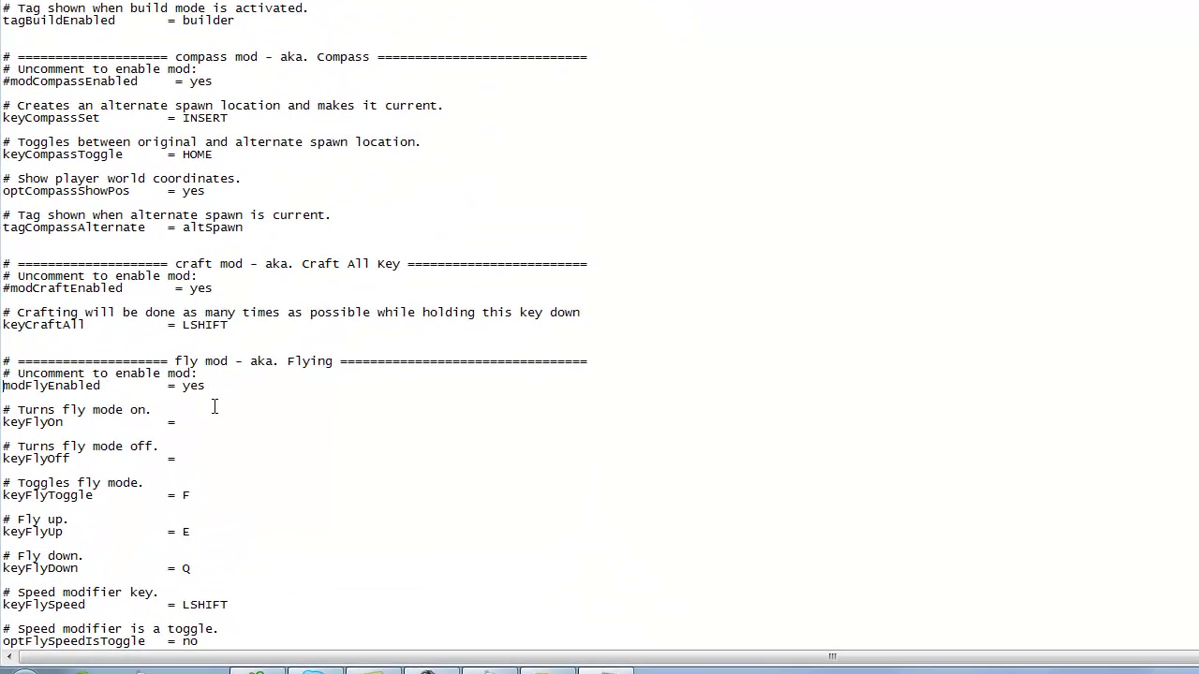
pyautogui.write('#')
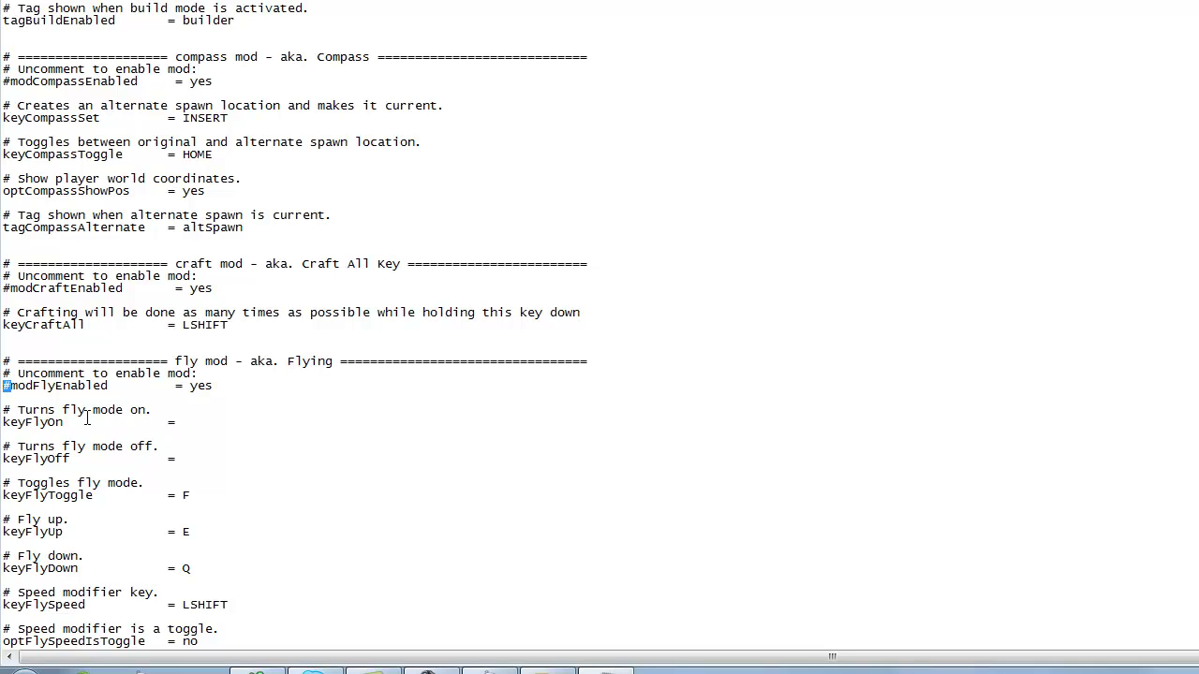
pyautogui.press('Delete')
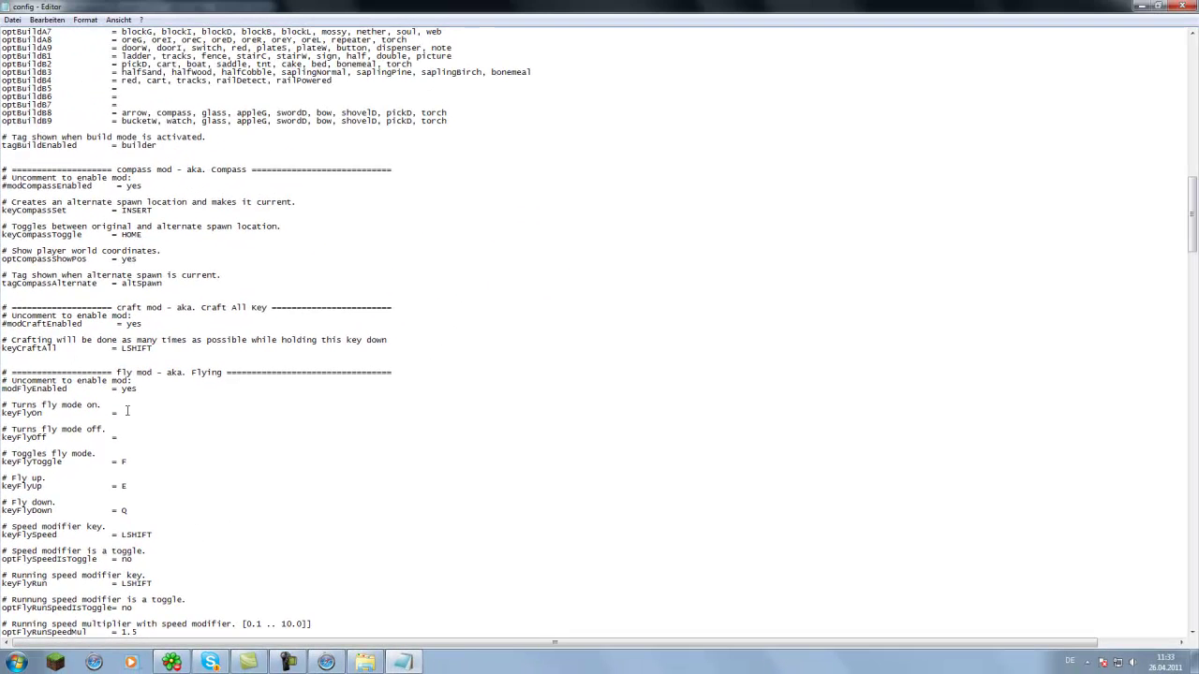
# Step: Save the config file after reviewing the fly mod's settings and close it
pyautogui.scroll(-1, 142, 546)
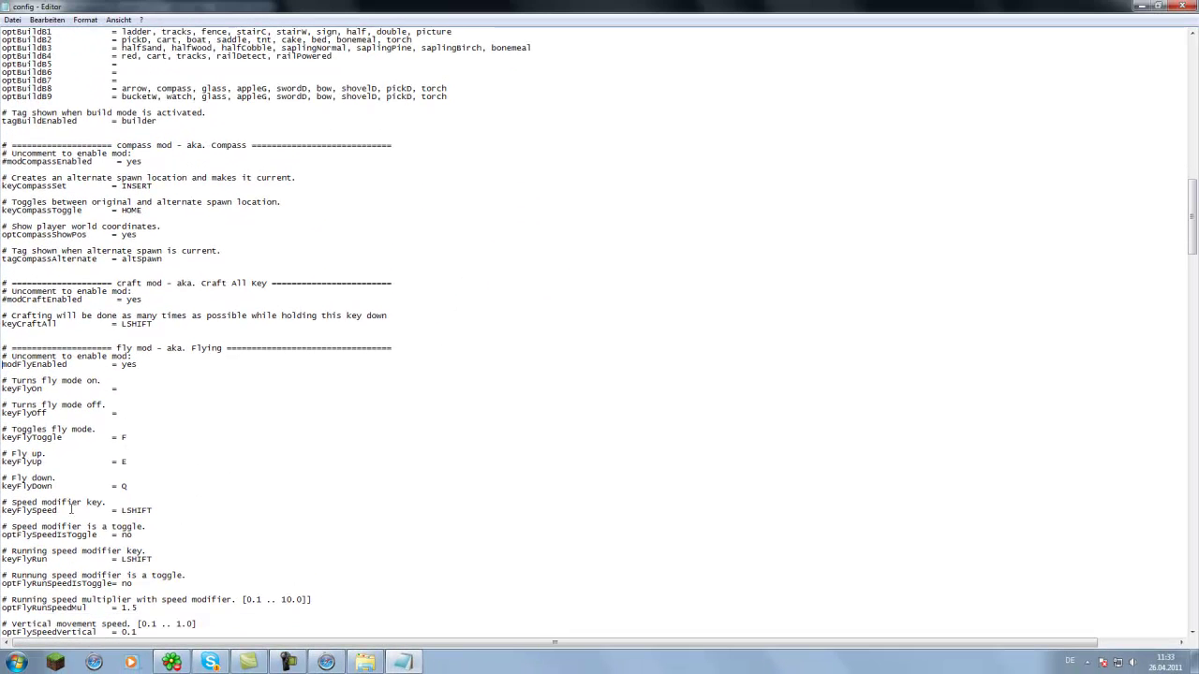
pyautogui.scroll(-1, 131, 503)
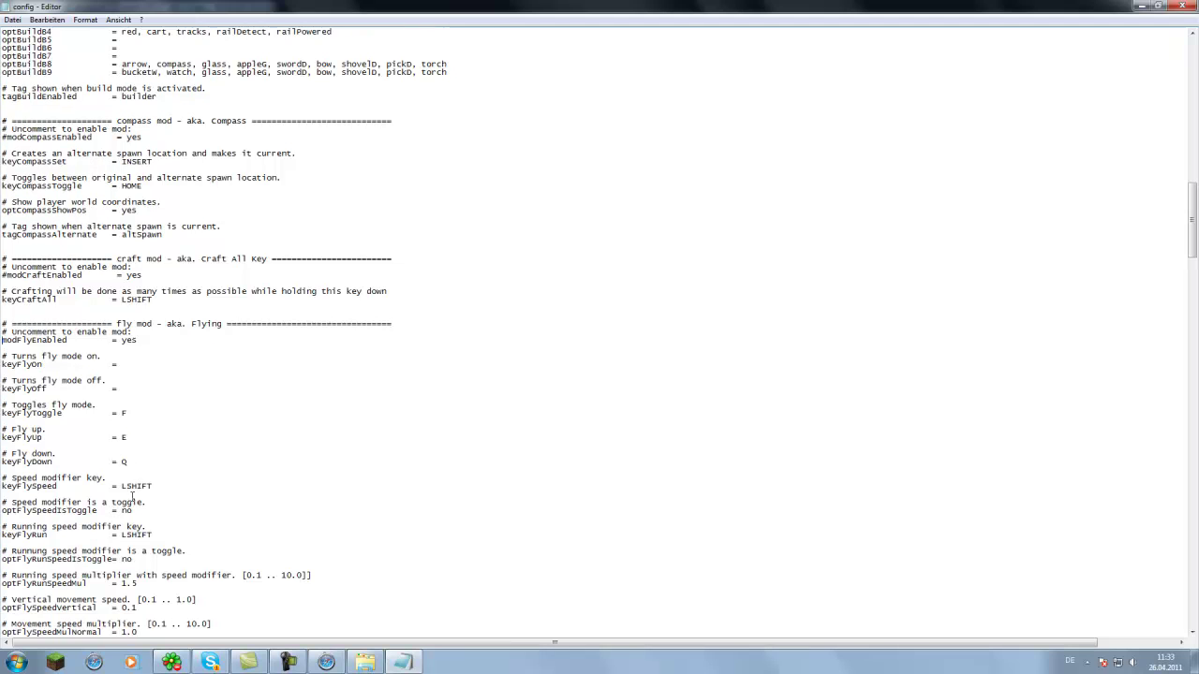
pyautogui.scroll(-2, 131, 496)
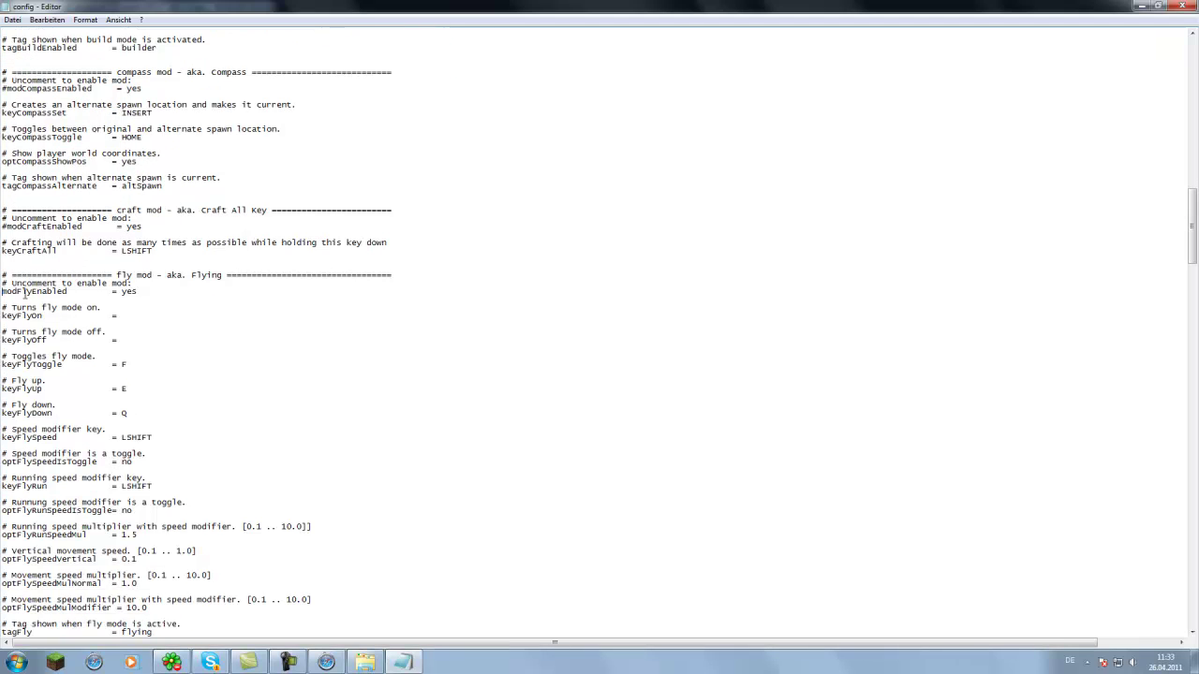
pyautogui.scroll(-1, 131, 592)
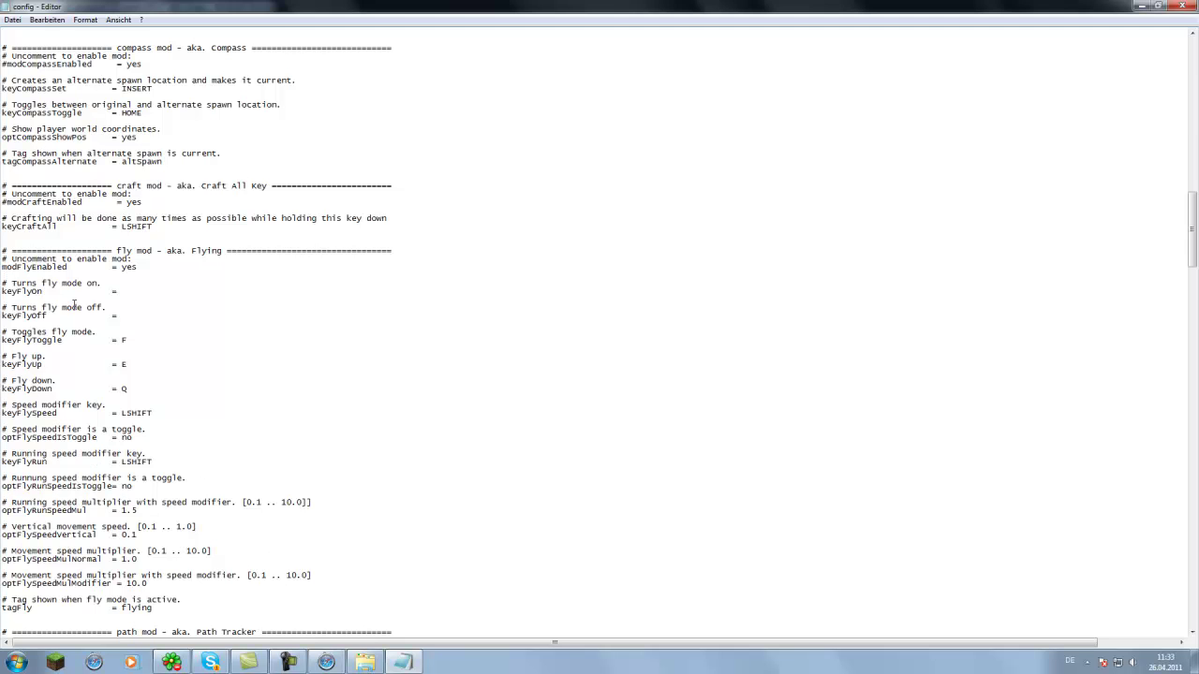
pyautogui.click(12, 19)
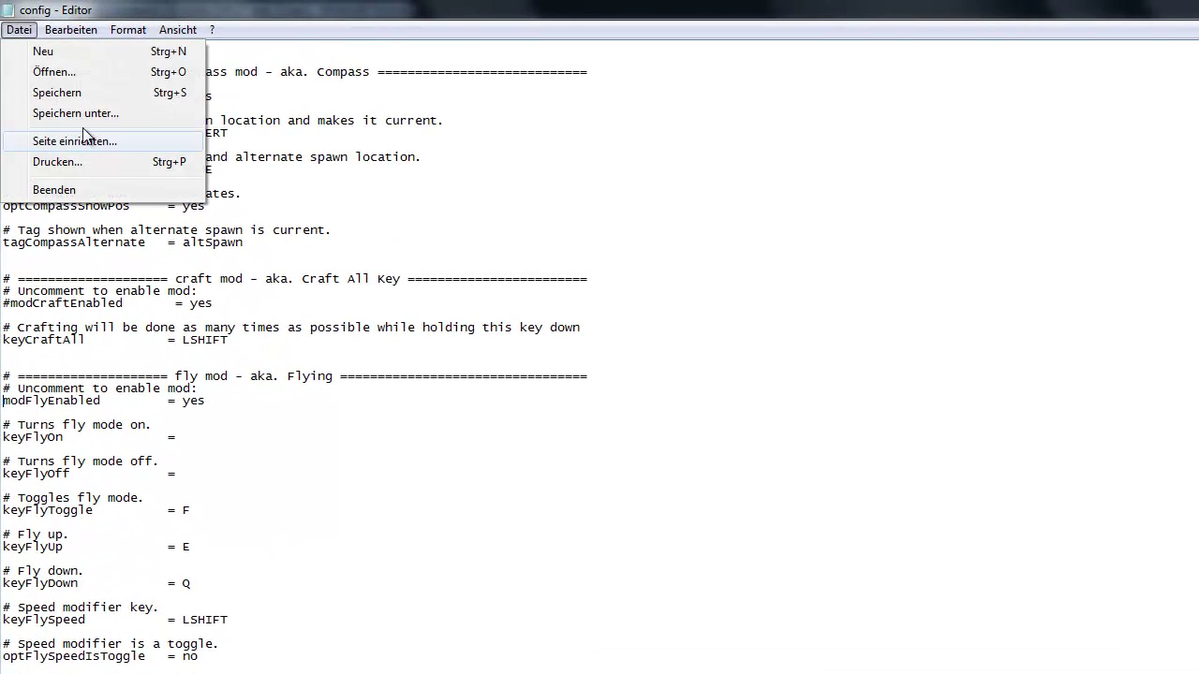
pyautogui.click(52, 59)
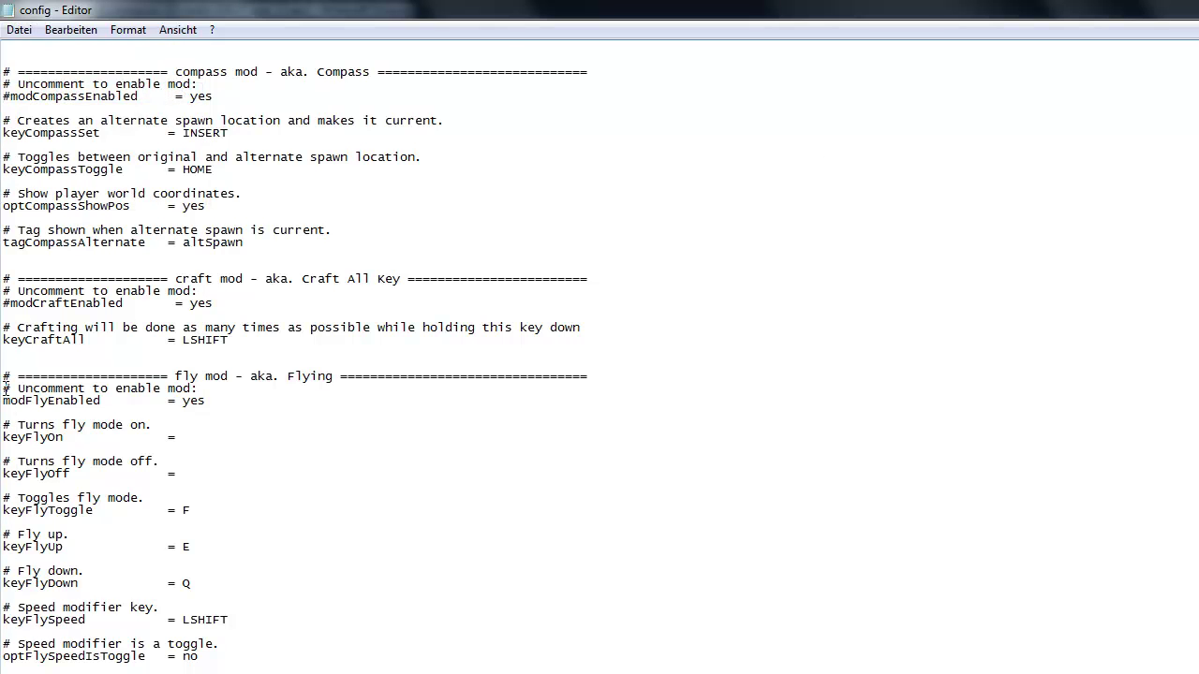
pyautogui.moveTo(2, 388); pyautogui.dragTo(10, 388)
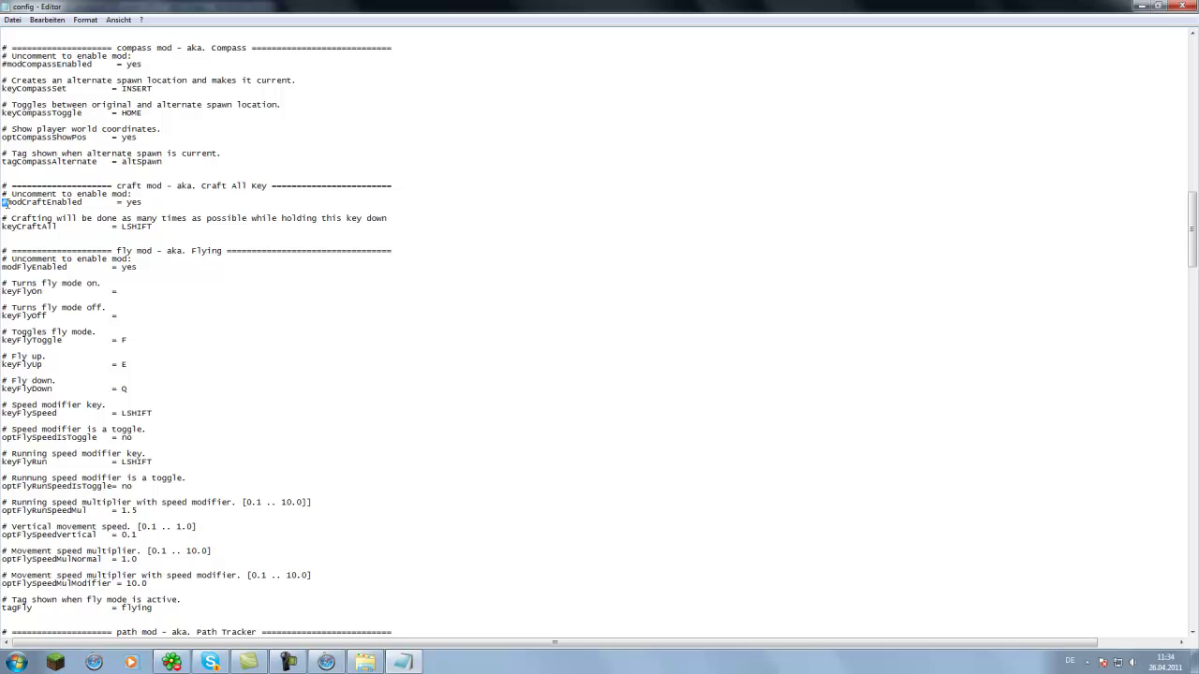
pyautogui.click(239, 365)
pyautogui.click(1182, 6)
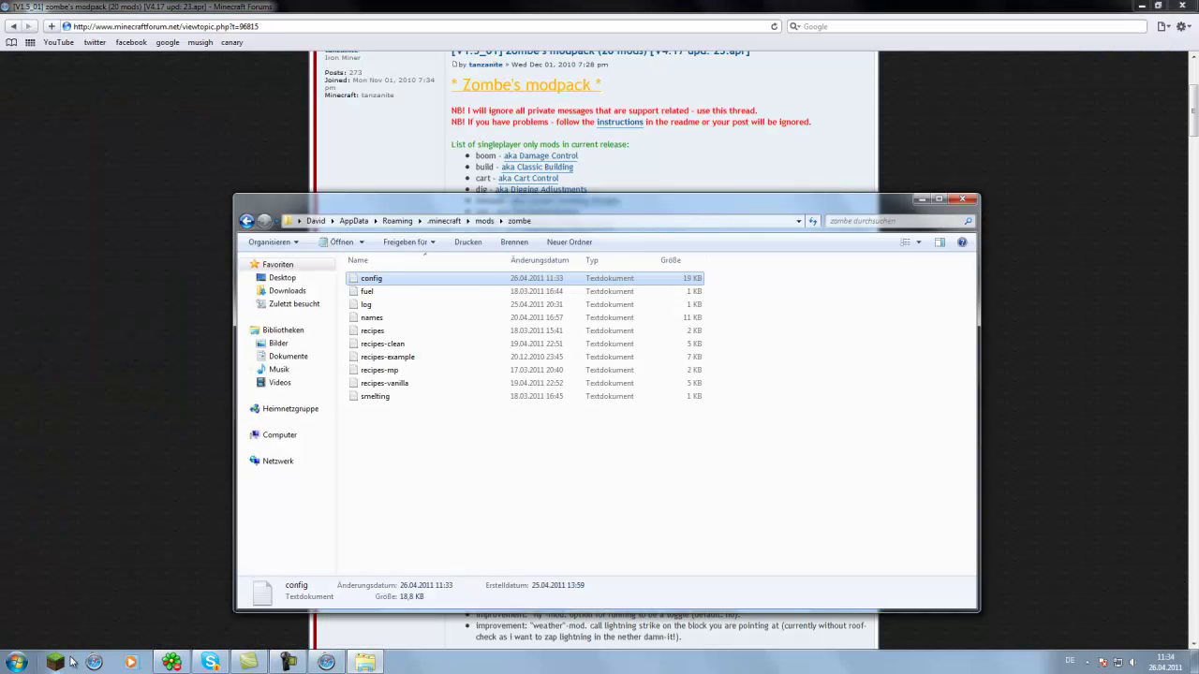
# Step: Launch Minecraft and open the singleplayer world selection
pyautogui.click(65, 665)
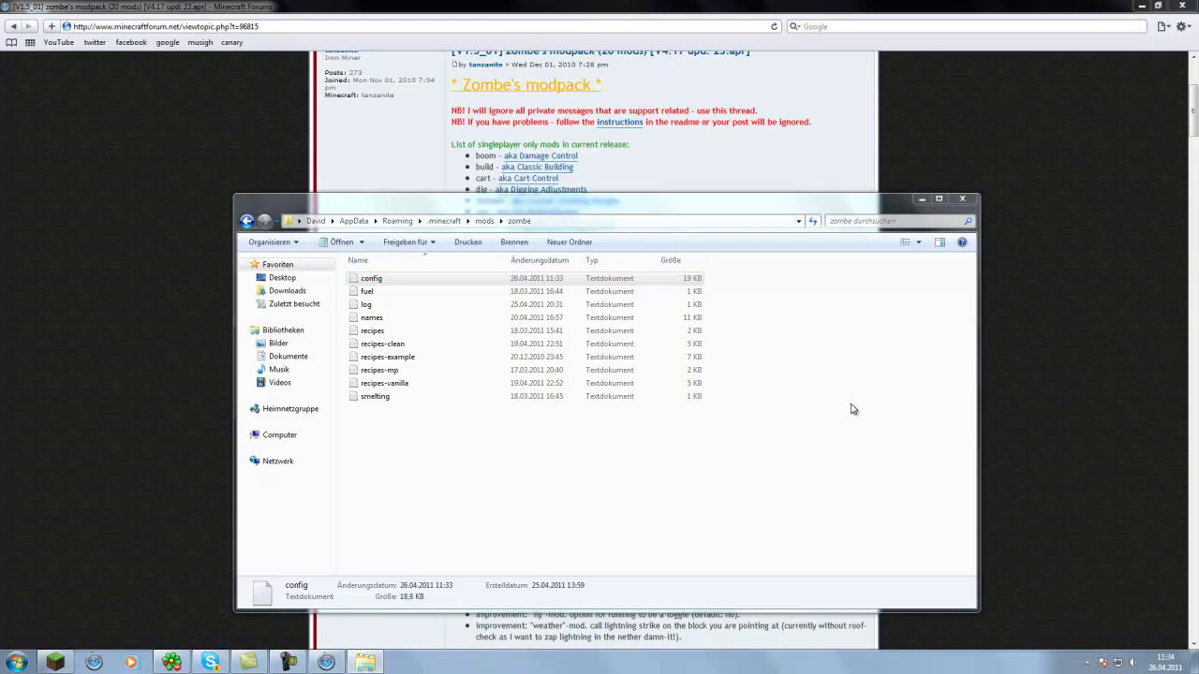
pyautogui.click(845, 457)
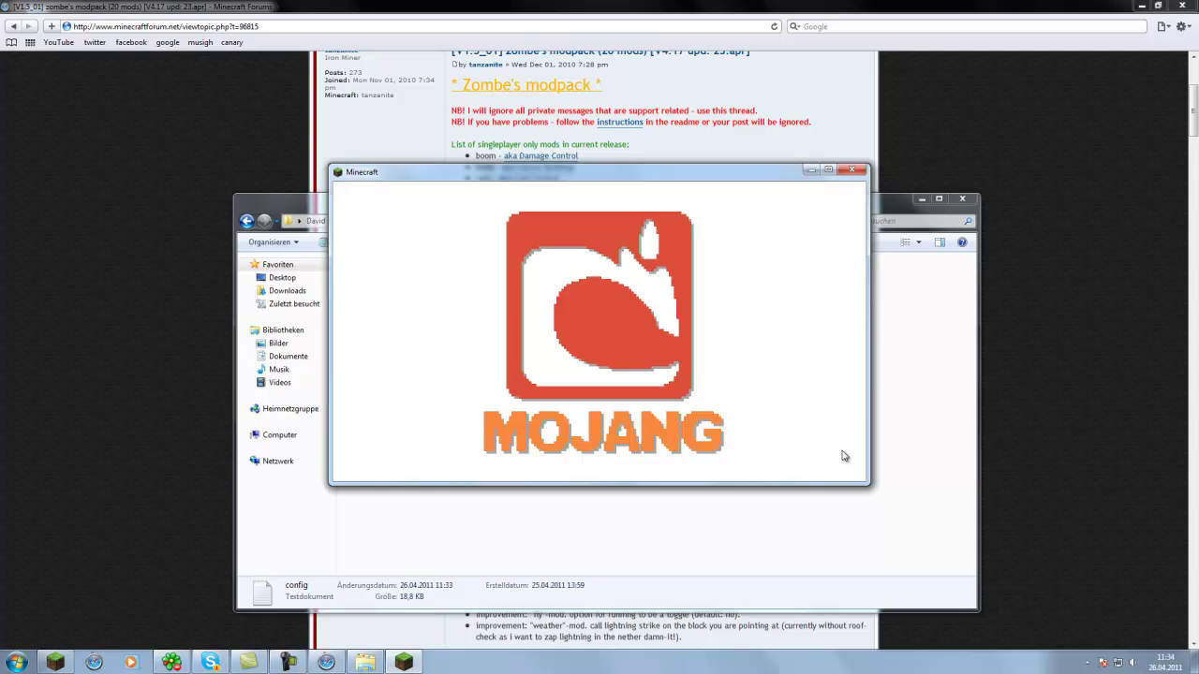
pyautogui.click(637, 333)
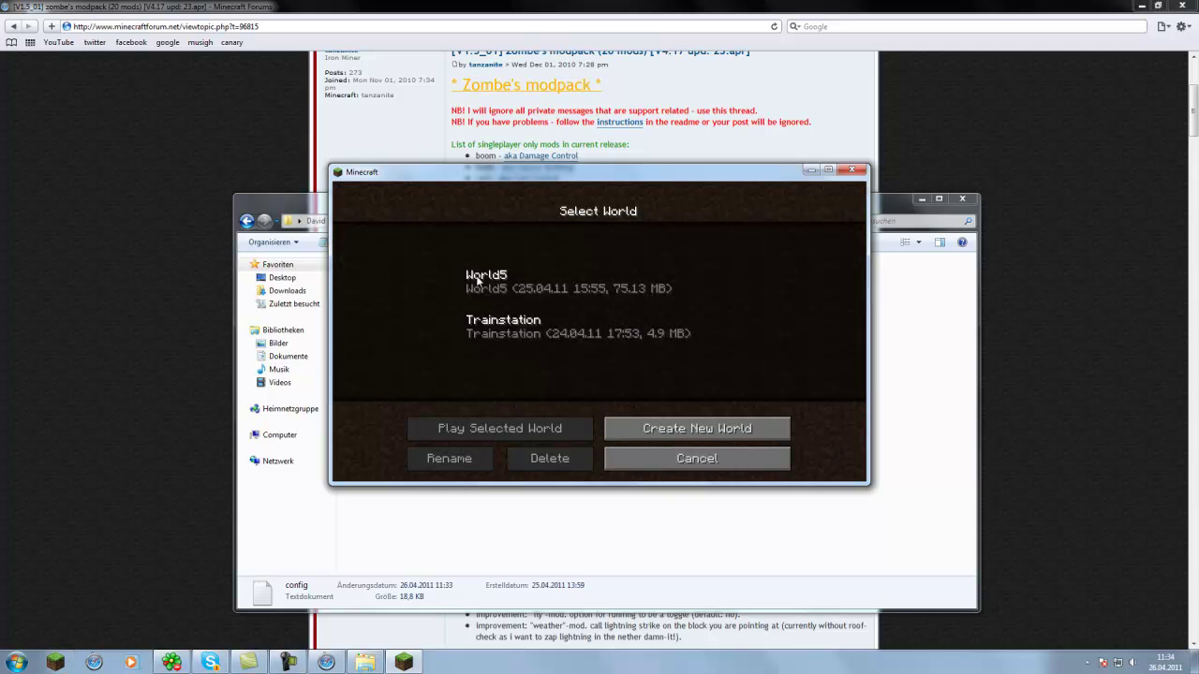
# Step: Load the world World5 and respawn the player
pyautogui.click(503, 293)
pyautogui.click(532, 433)
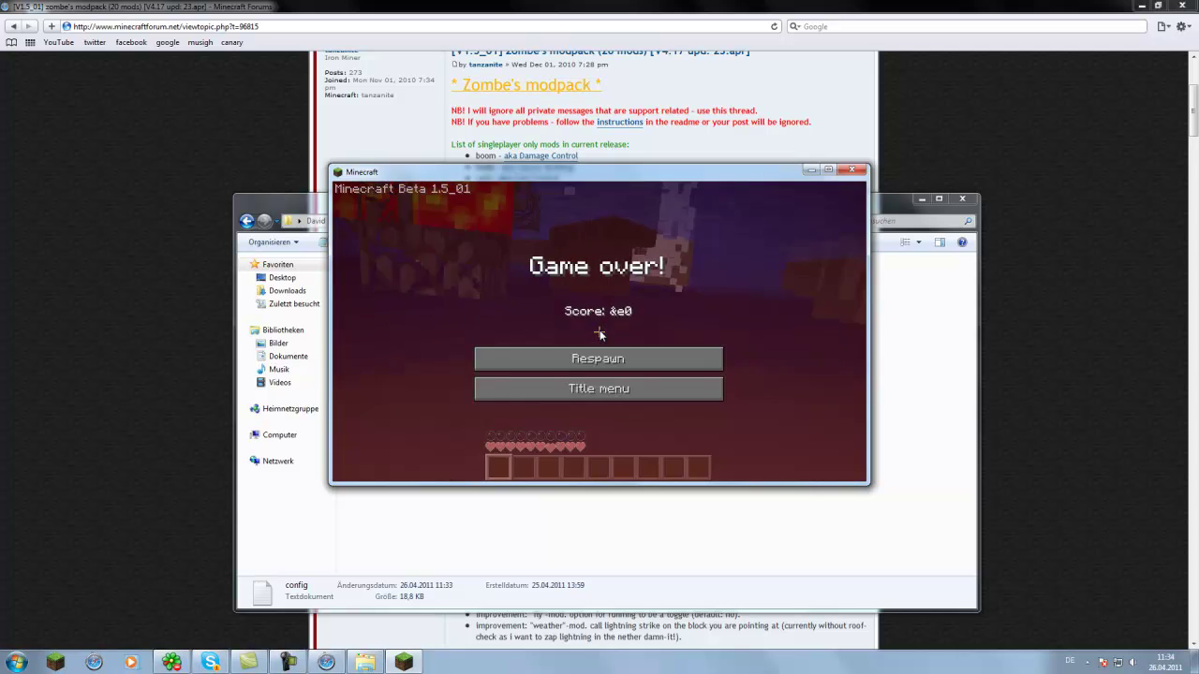
pyautogui.click(601, 363)
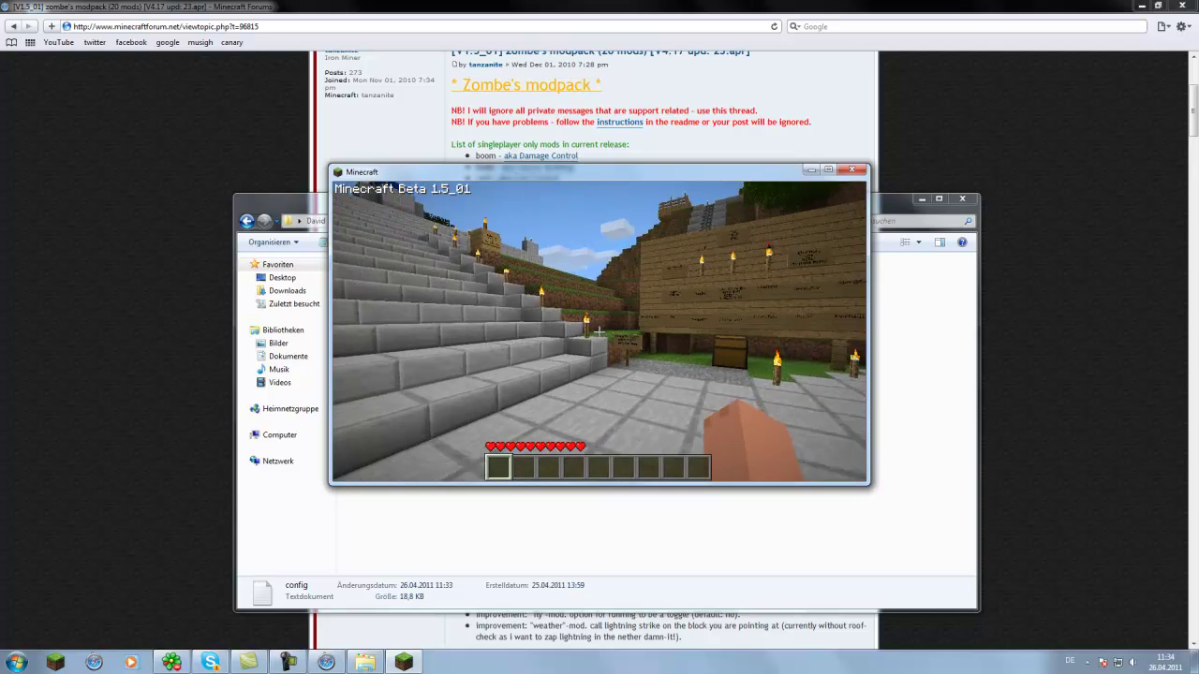
# Step: Activate fly mode and try flying forward and upward around the stone stairs at the spawn
pyautogui.press('f')
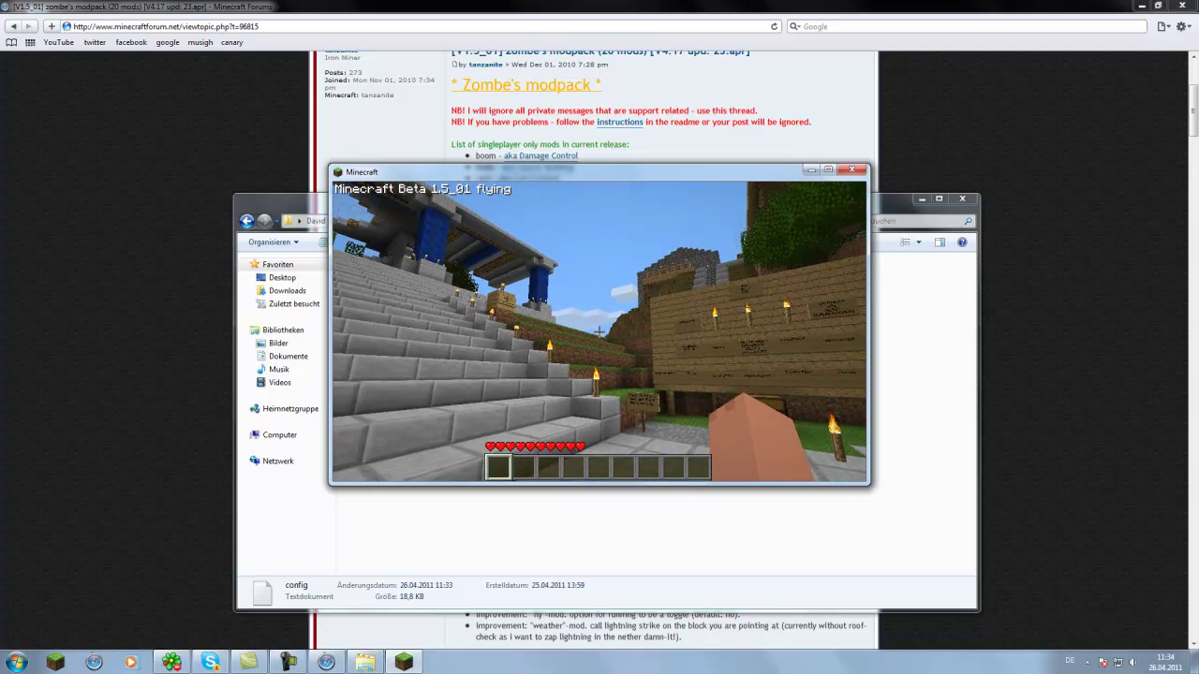
pyautogui.press('w')
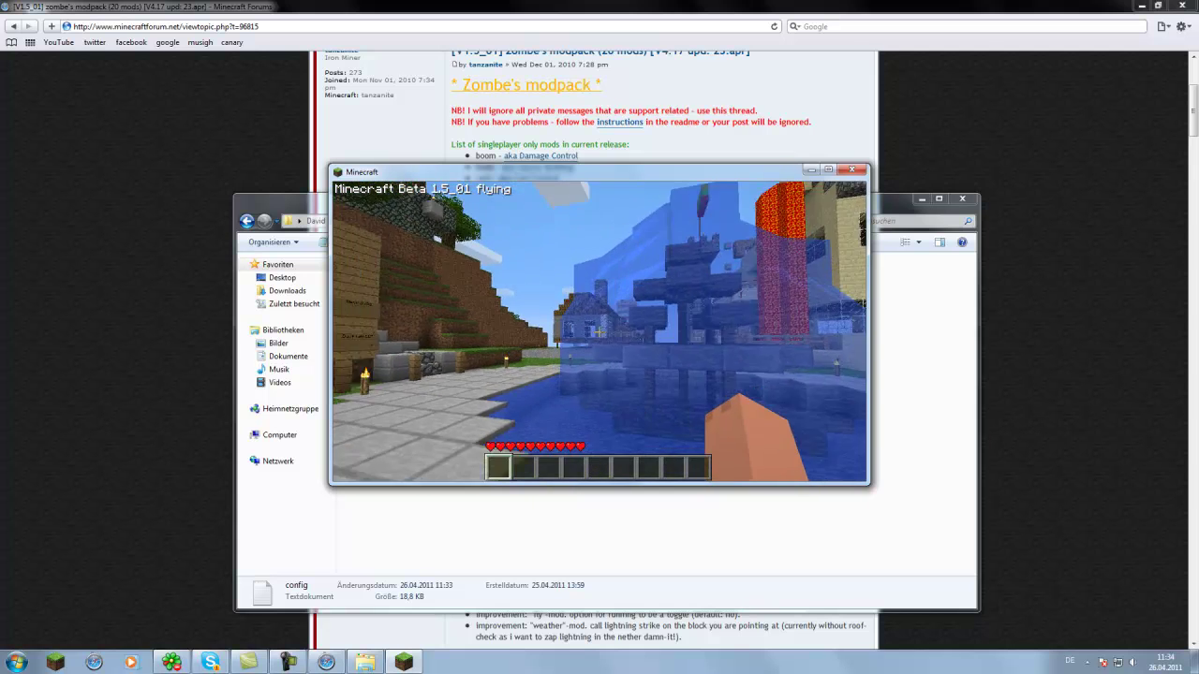
pyautogui.press('e')
pyautogui.press('e')
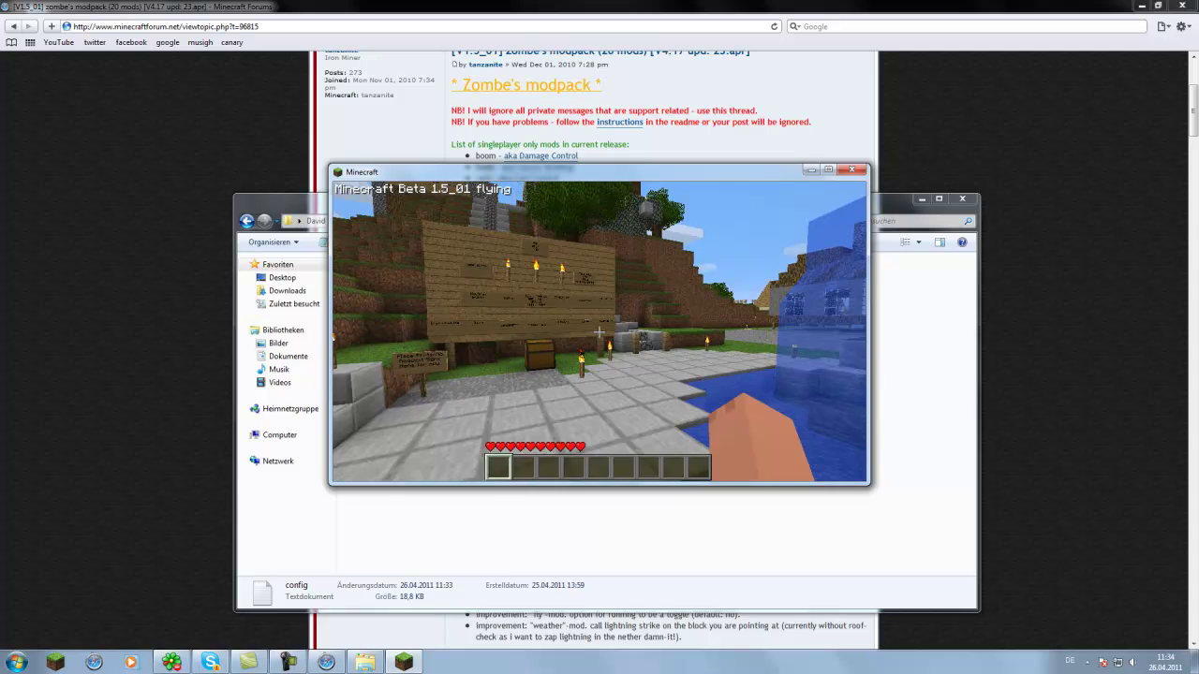
# Step: Rebind Inventory to I, Sneak to RSHIFT and Drop to T in the game controls and return to the world
pyautogui.press('Escape')
pyautogui.click(619, 365)
pyautogui.click(604, 408)
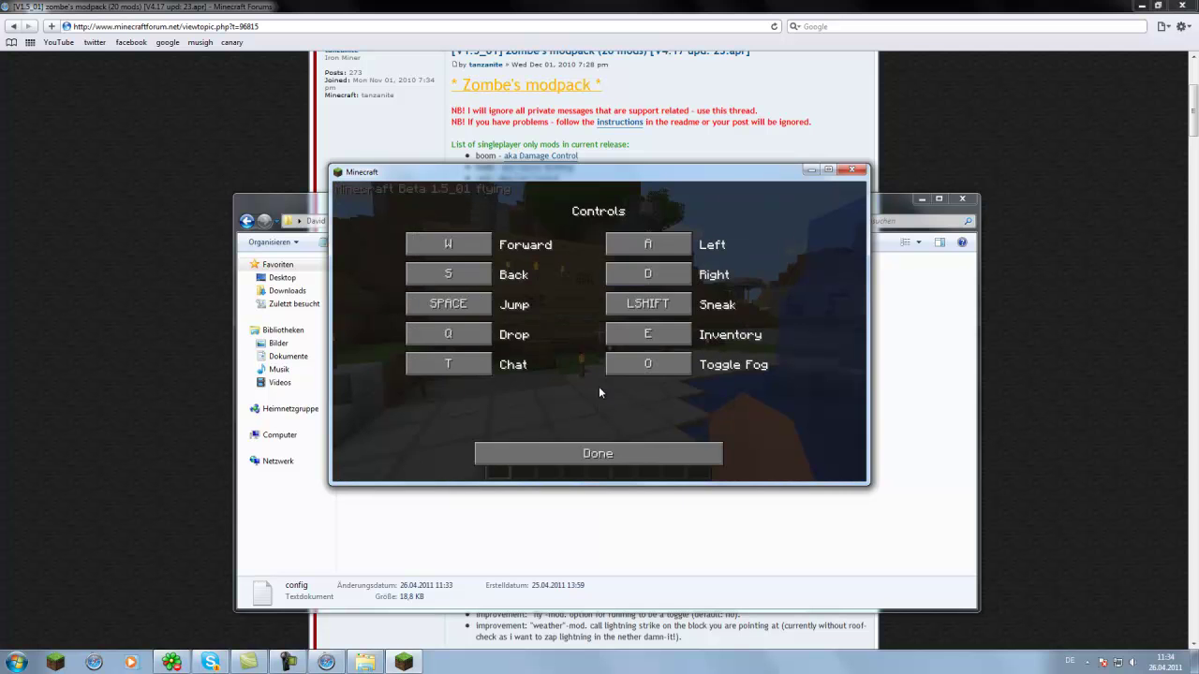
pyautogui.click(680, 336)
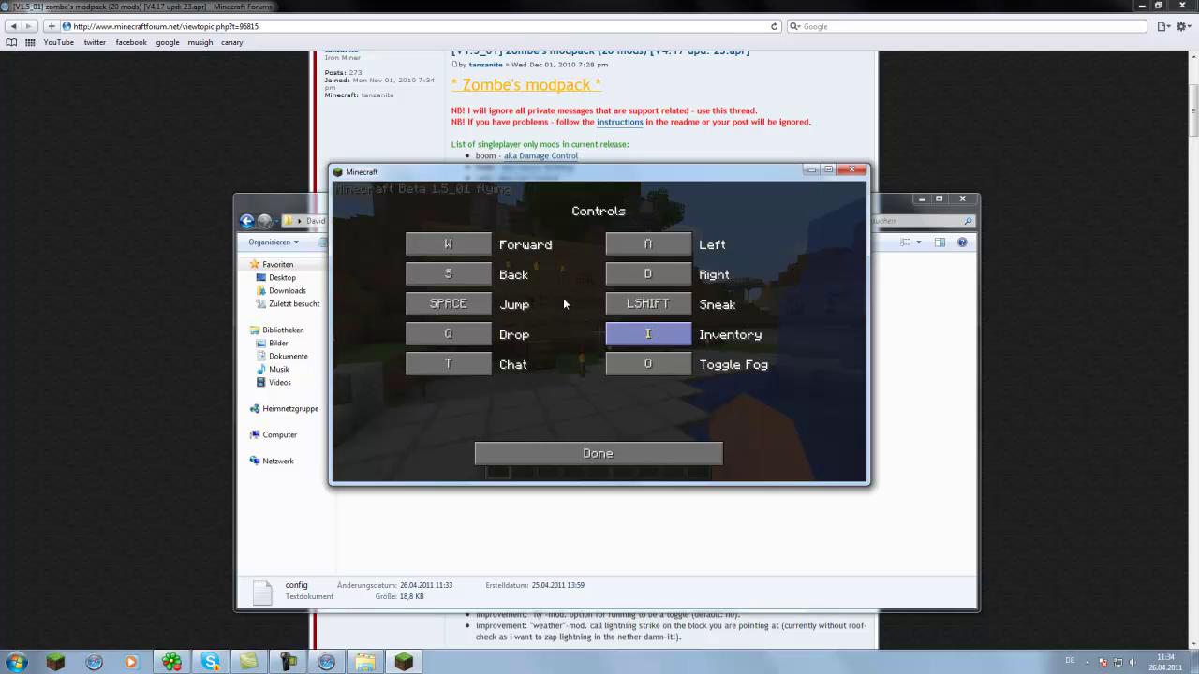
pyautogui.press('i')
pyautogui.click(637, 305)
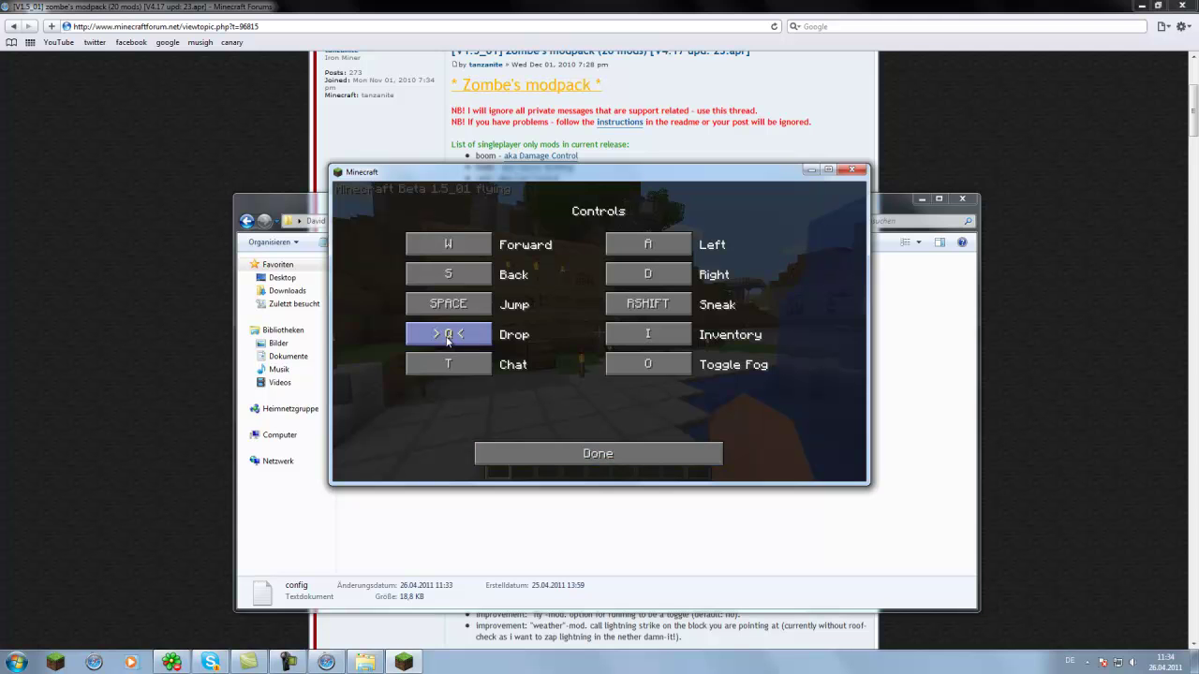
pyautogui.click(614, 454)
pyautogui.click(613, 453)
# Step: Fly forward from the spawn plaza along the village's paved road to test the fly mod
pyautogui.moveTo(598, 331)
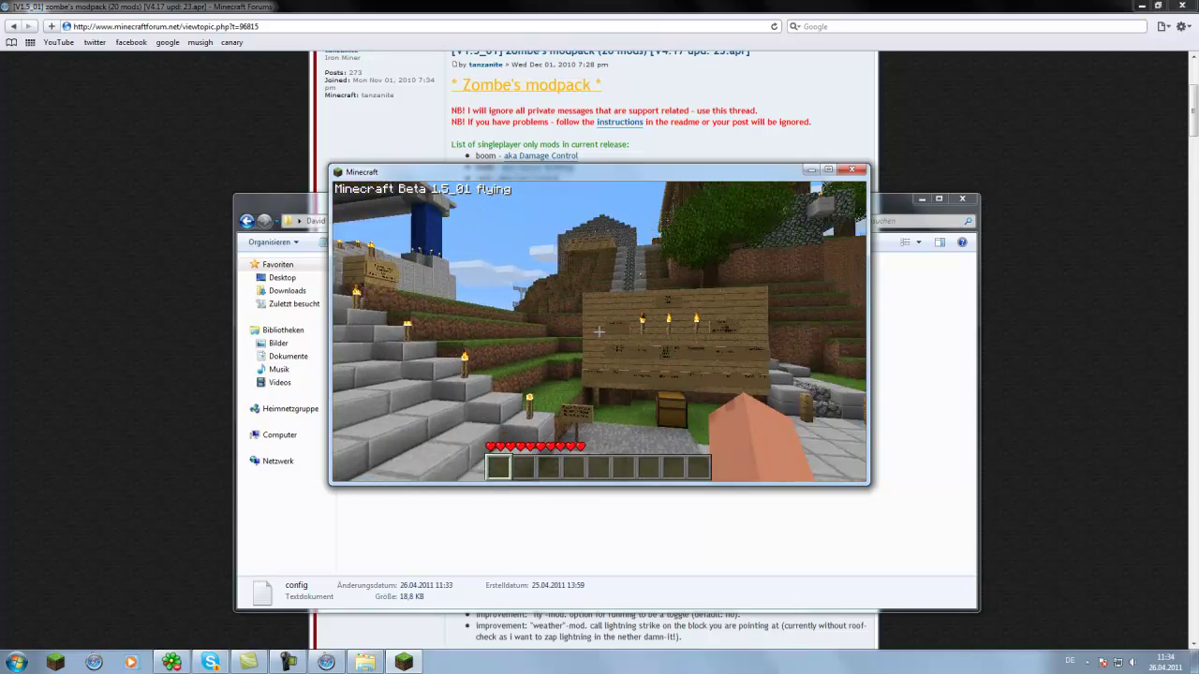
pyautogui.press('w')
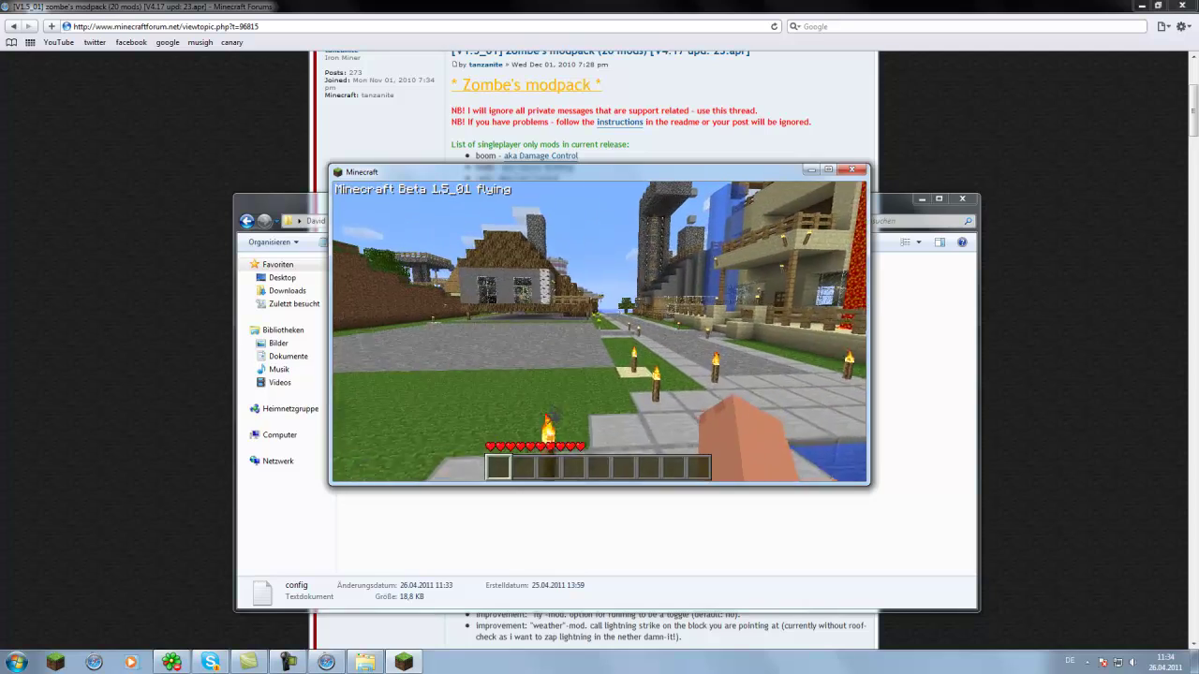
pyautogui.press('w')
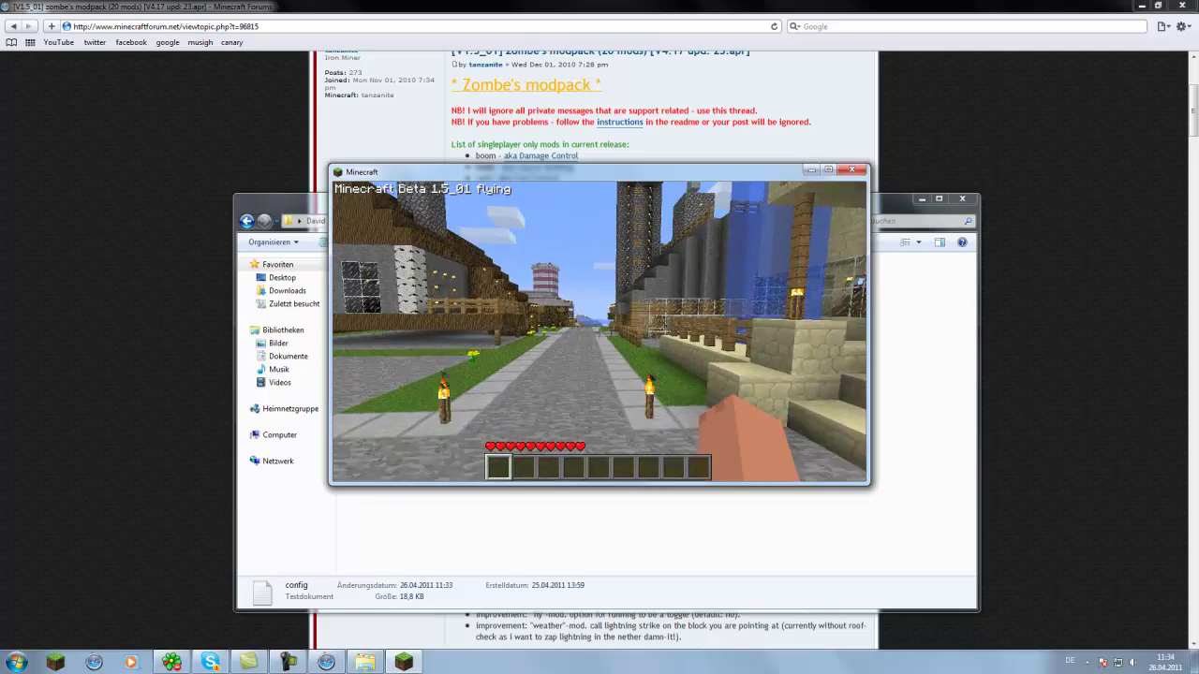
pyautogui.press('w')
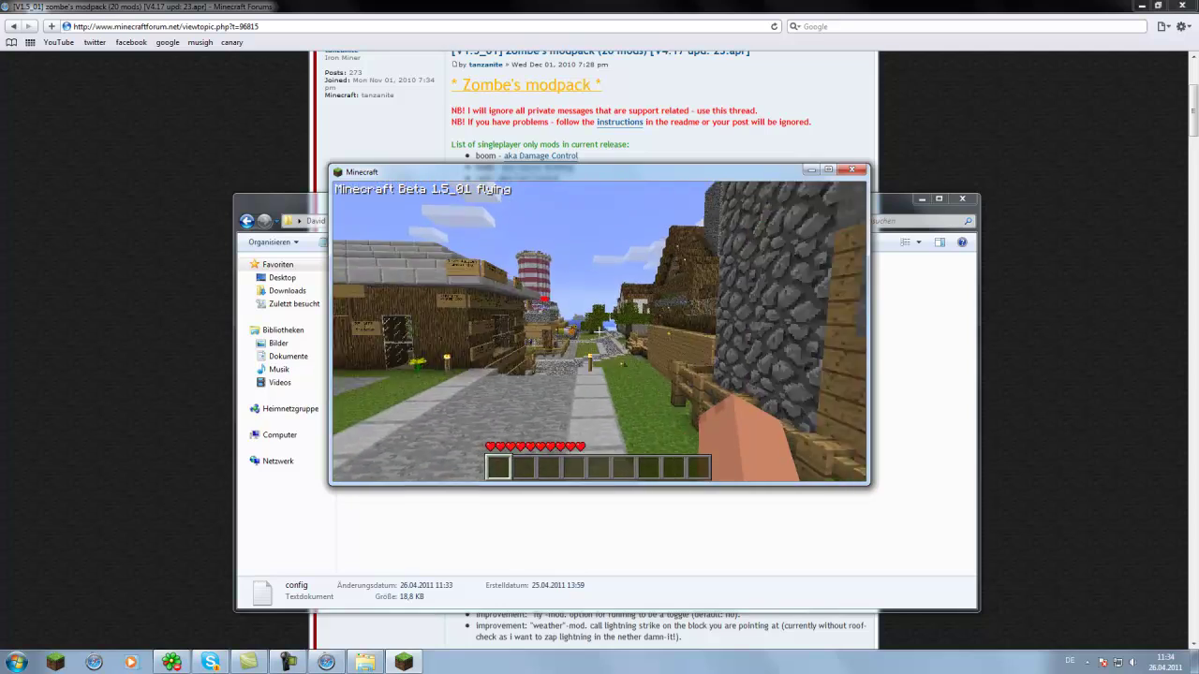